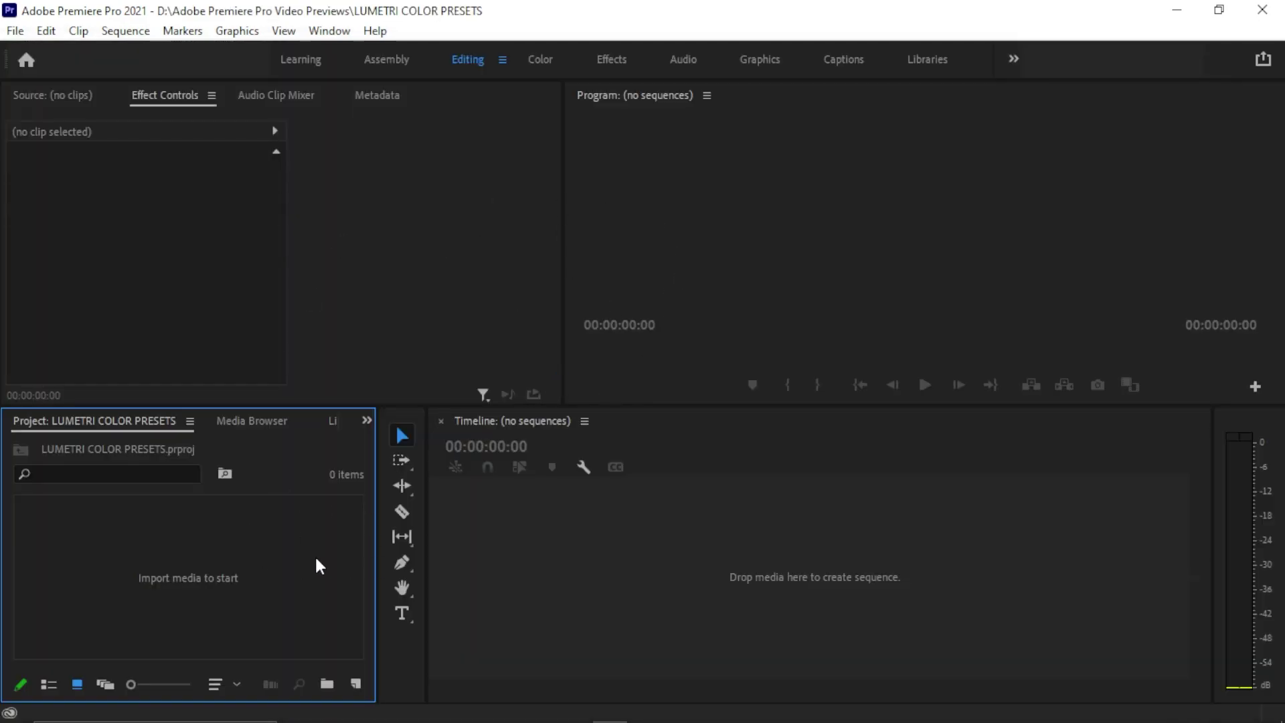
Step: Import the flower-field clip from the Downloads folder and create a sequence from it in the timeline
double_click(199, 576)
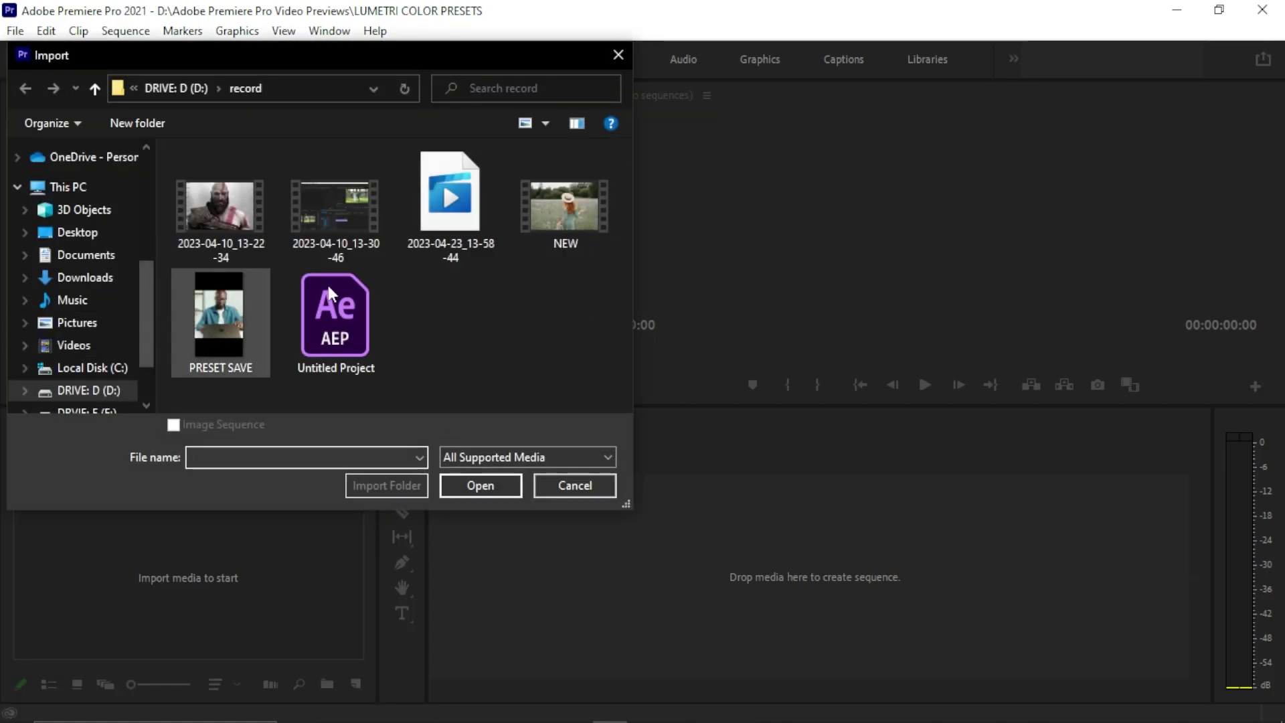
click(93, 277)
click(500, 372)
click(507, 492)
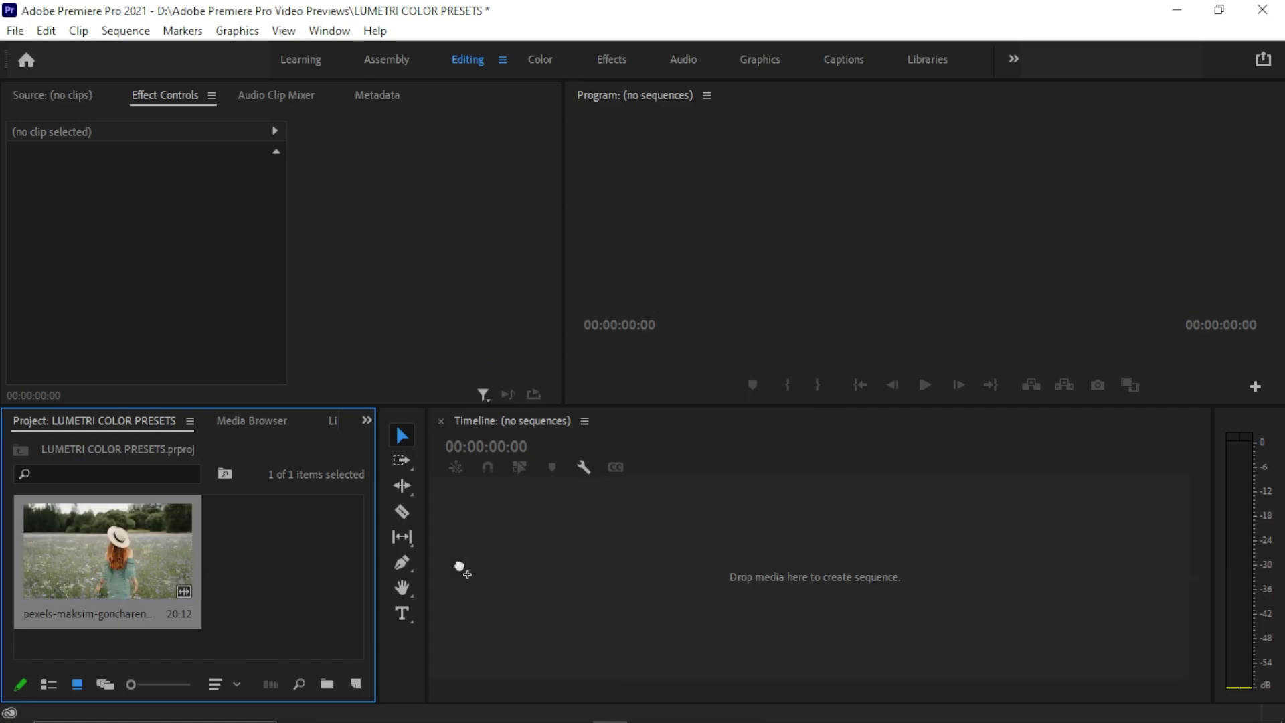
drag(600, 577, 629, 570)
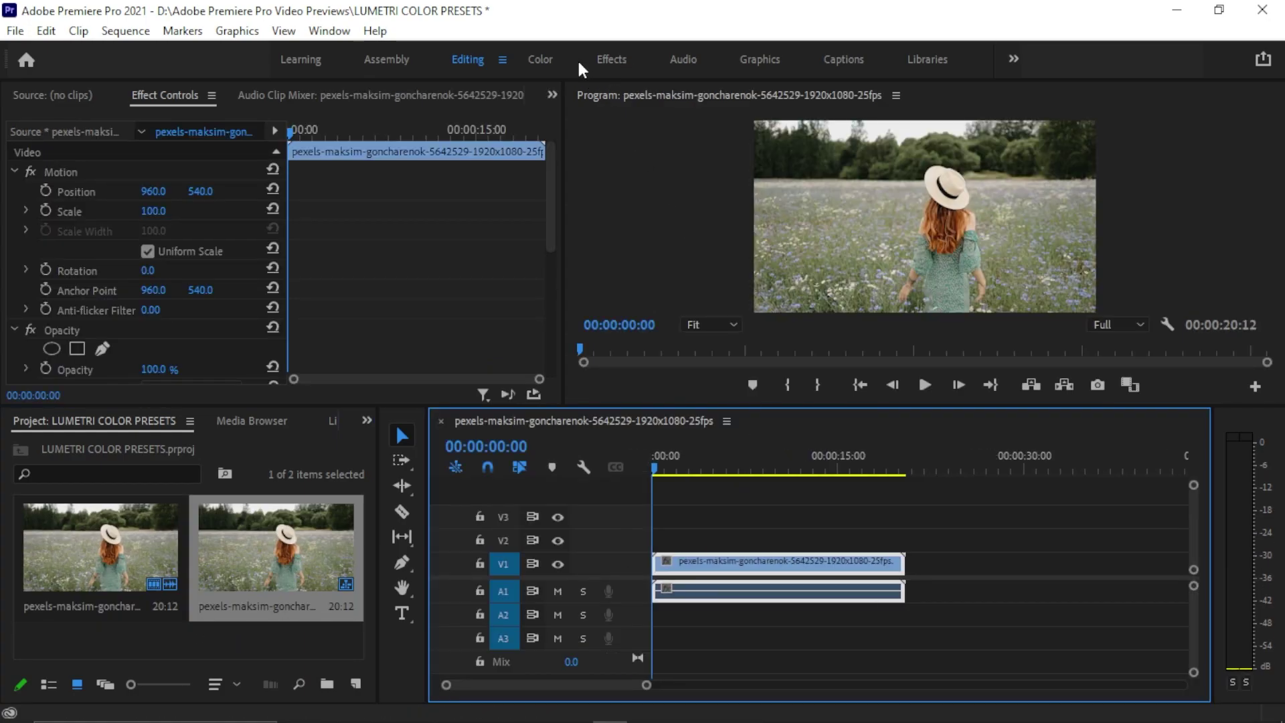
Step: Switch to the Color workspace and browse the built-in Look presets in Lumetri Color's Creative section
click(547, 59)
click(1202, 250)
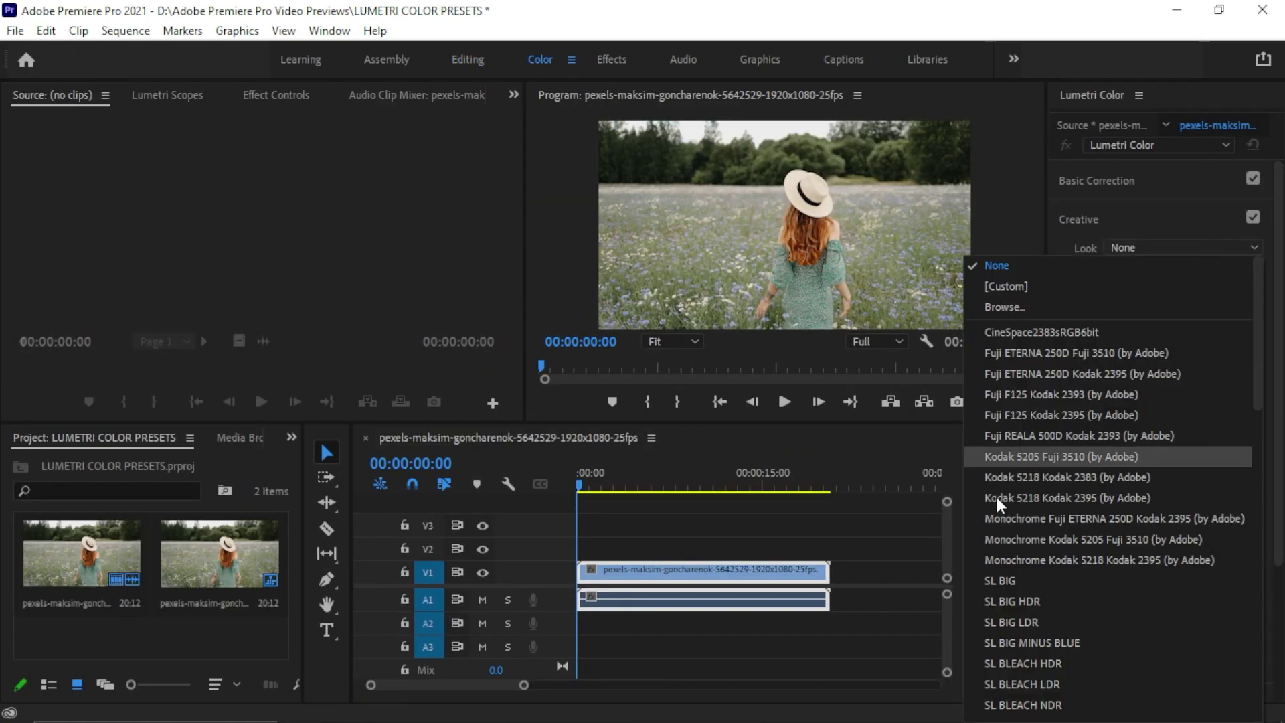
scroll(1041, 449, down, 10)
scroll(1046, 605, down, 2)
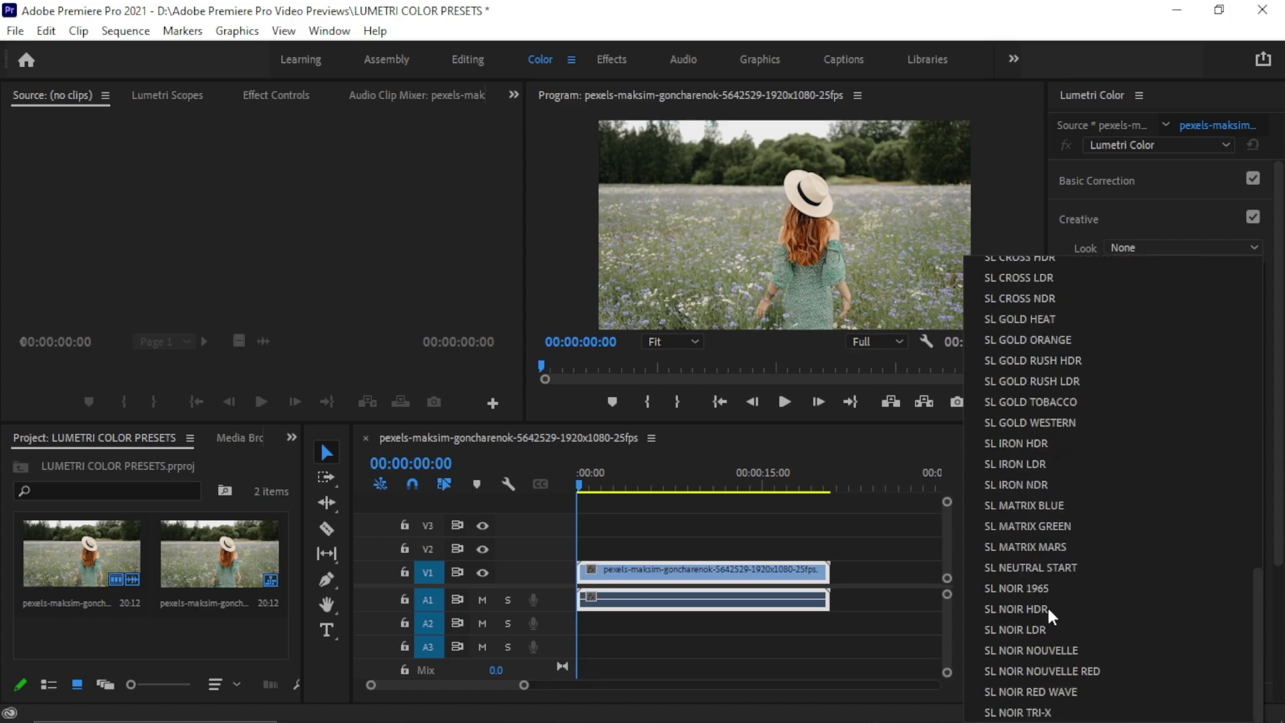
scroll(1031, 533, up, 15)
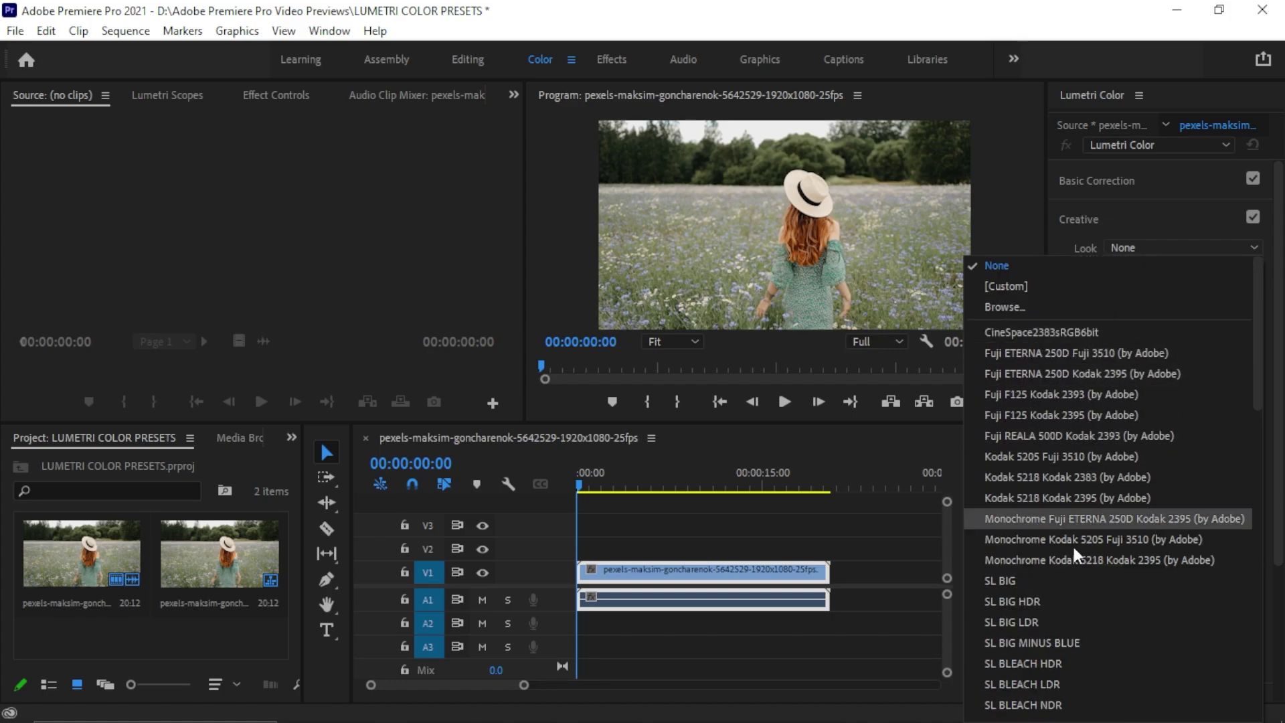
scroll(1065, 528, down, 10)
scroll(1066, 601, up, 12)
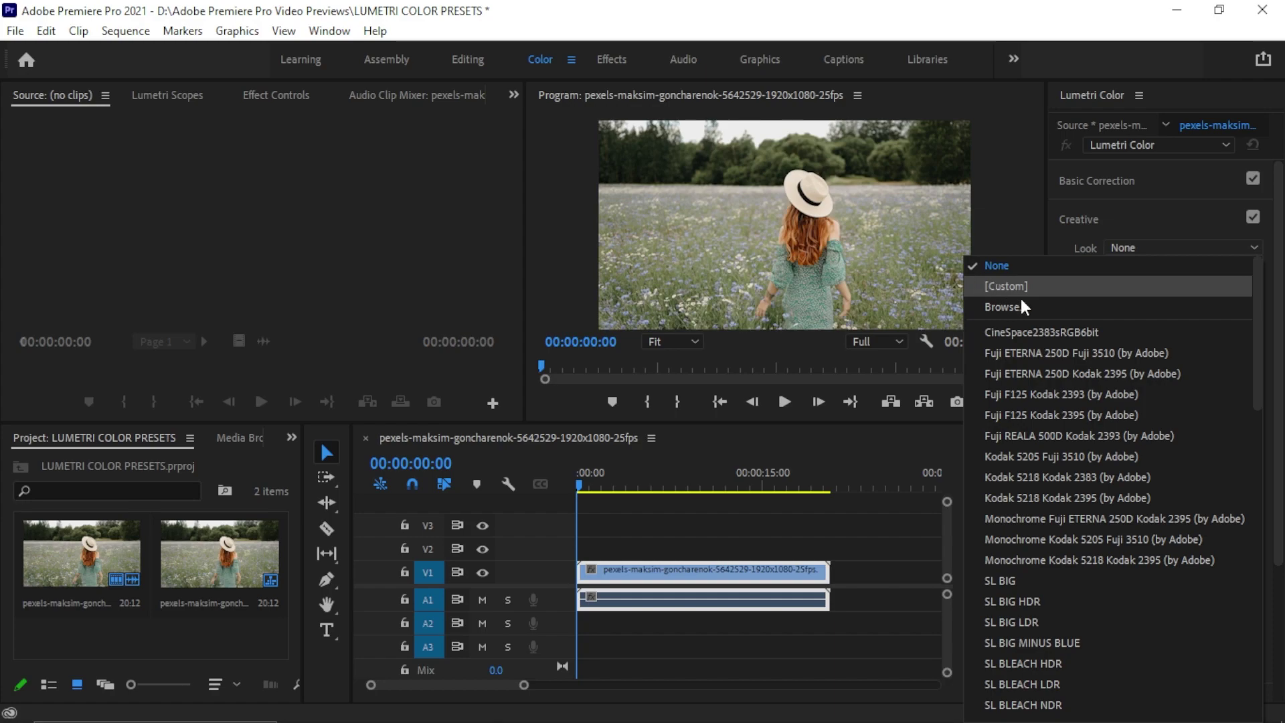
click(756, 537)
Step: Save the LUMETRI COLOR PRESETS project and close Premiere Pro
key(ctrl+s)
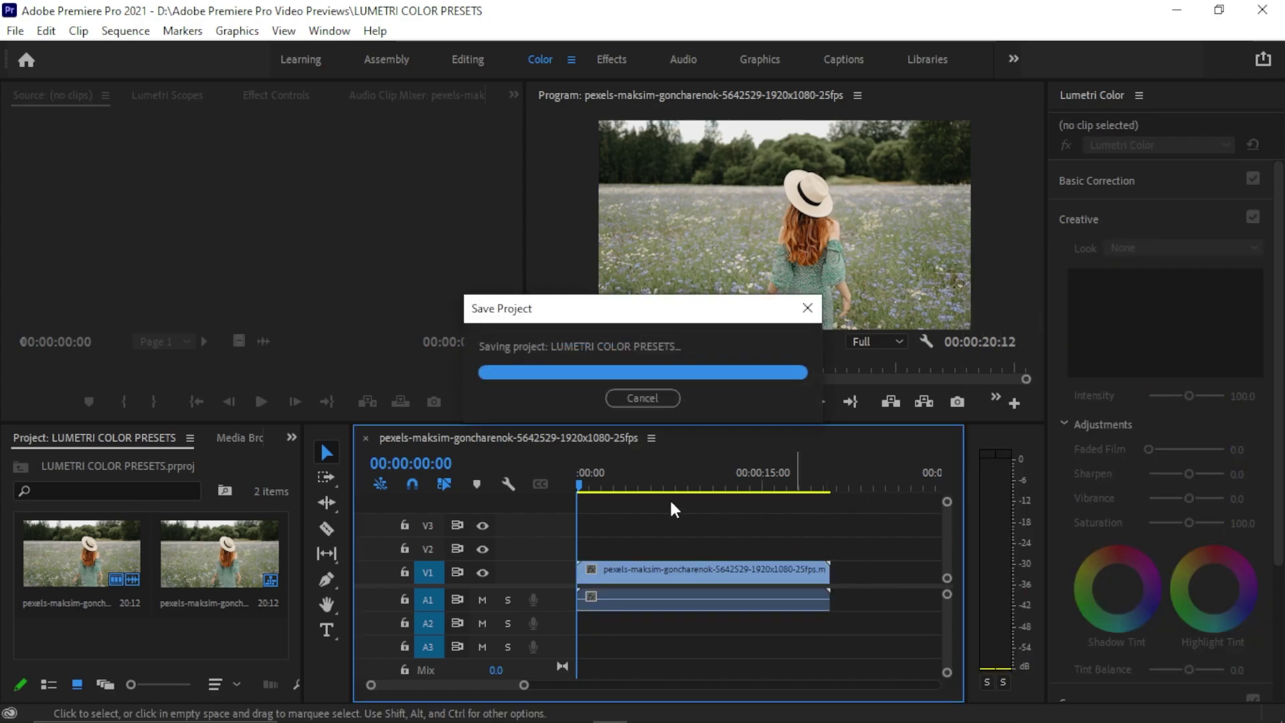
click(1262, 9)
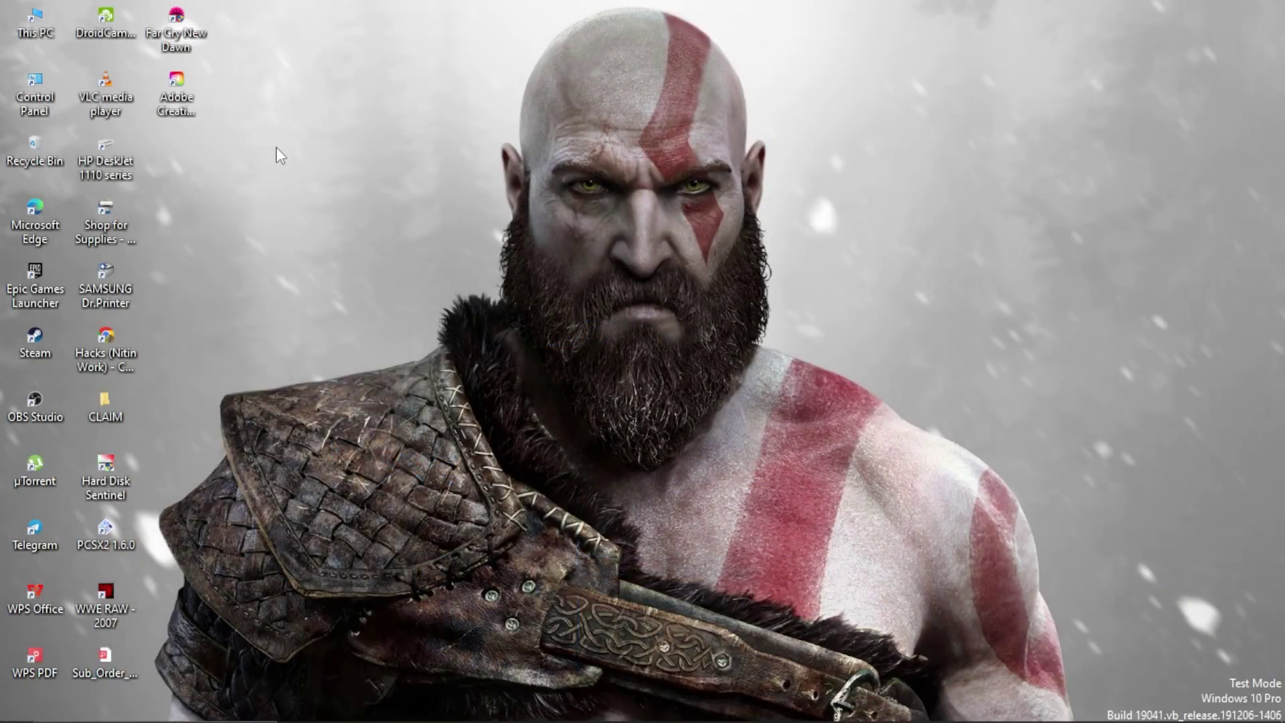
Step: In File Explorer, copy all five Wedding Cinematic Luts .cube files from the wedding pack's Luts folder under D:\Adobe plugins\lut preset
double_click(27, 20)
double_click(555, 356)
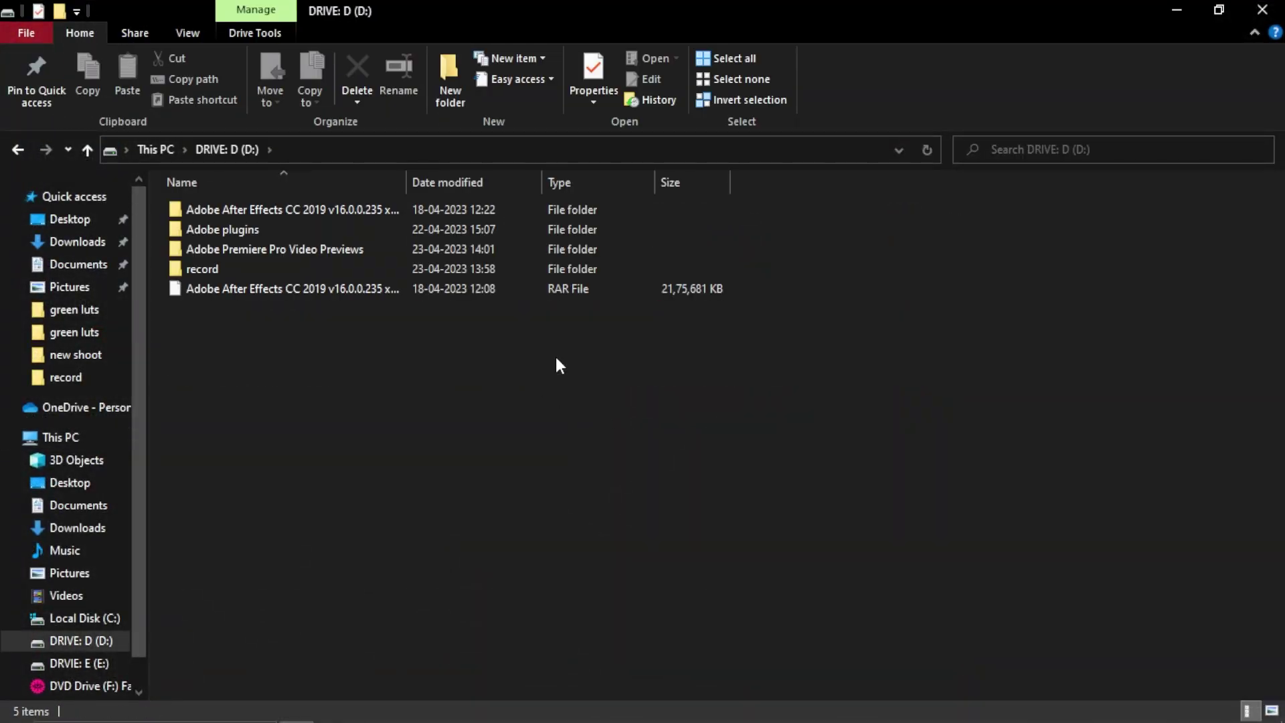
double_click(287, 226)
double_click(244, 201)
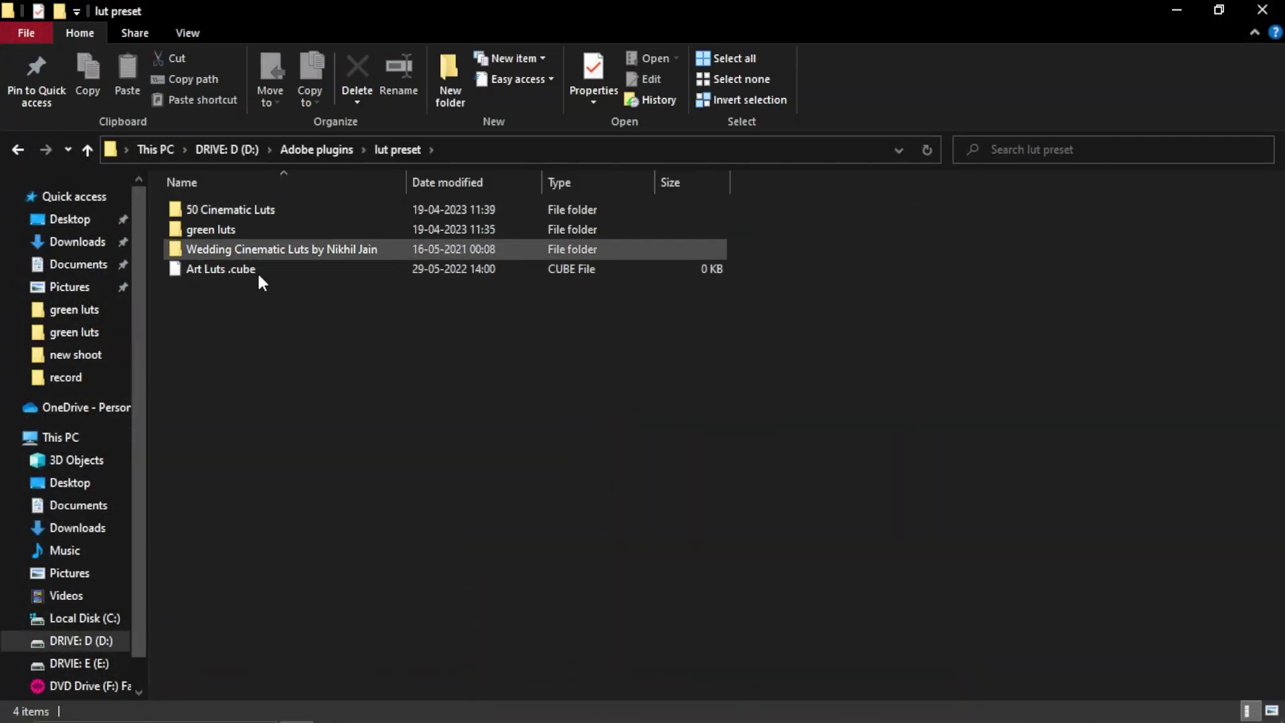
double_click(292, 250)
double_click(247, 207)
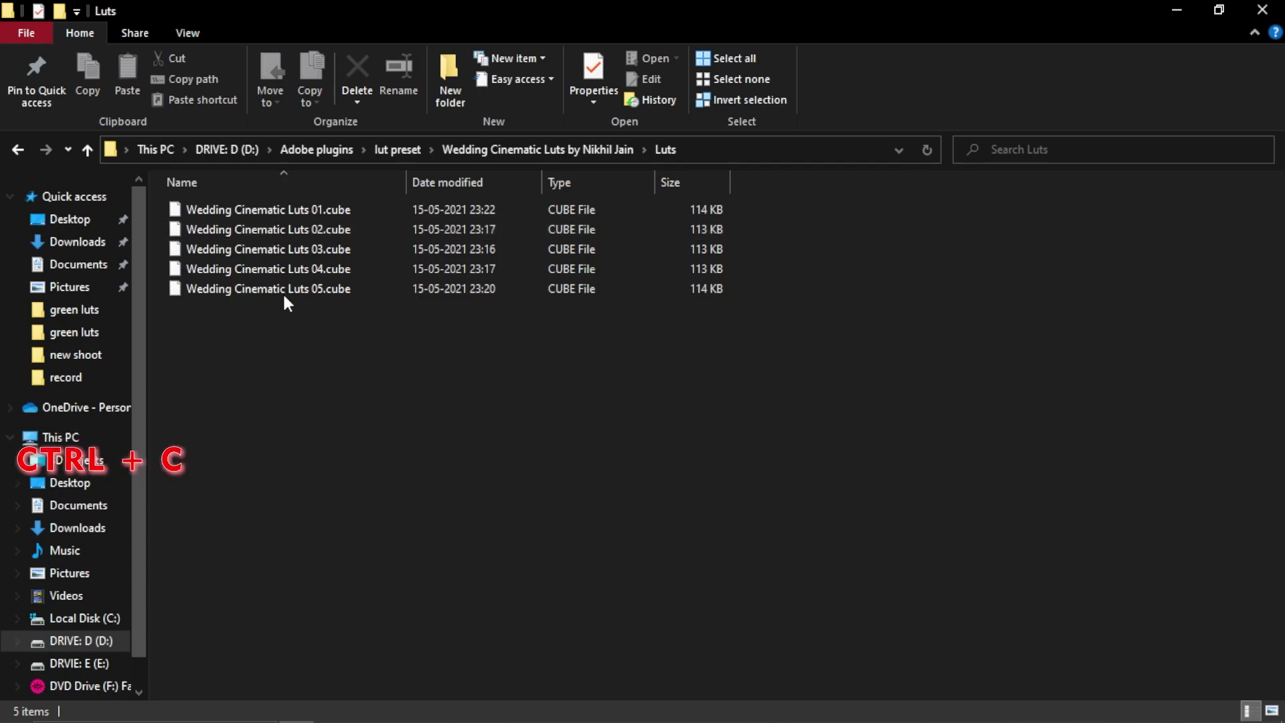
drag(273, 335, 300, 206)
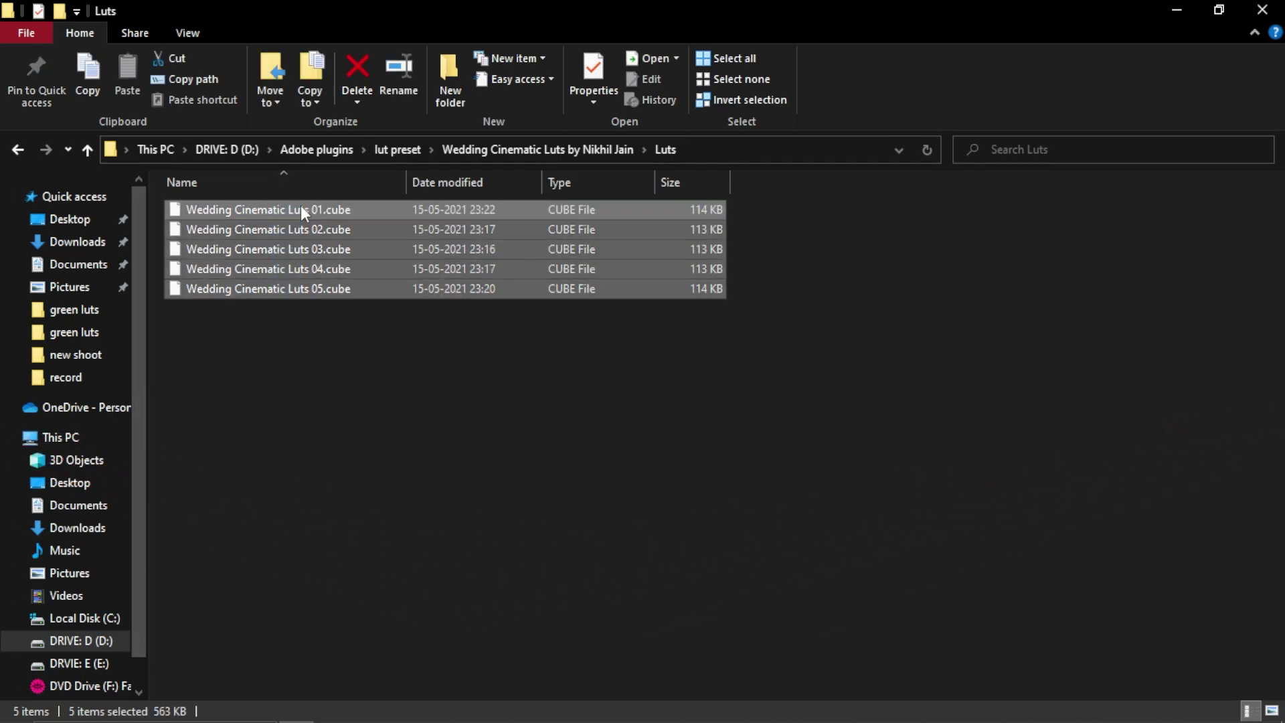
key(ctrl+c)
Step: Open the folder C:\Program Files\Adobe\Adobe Premiere Pro 2021\Lumetri\LUTs\Creative
click(93, 618)
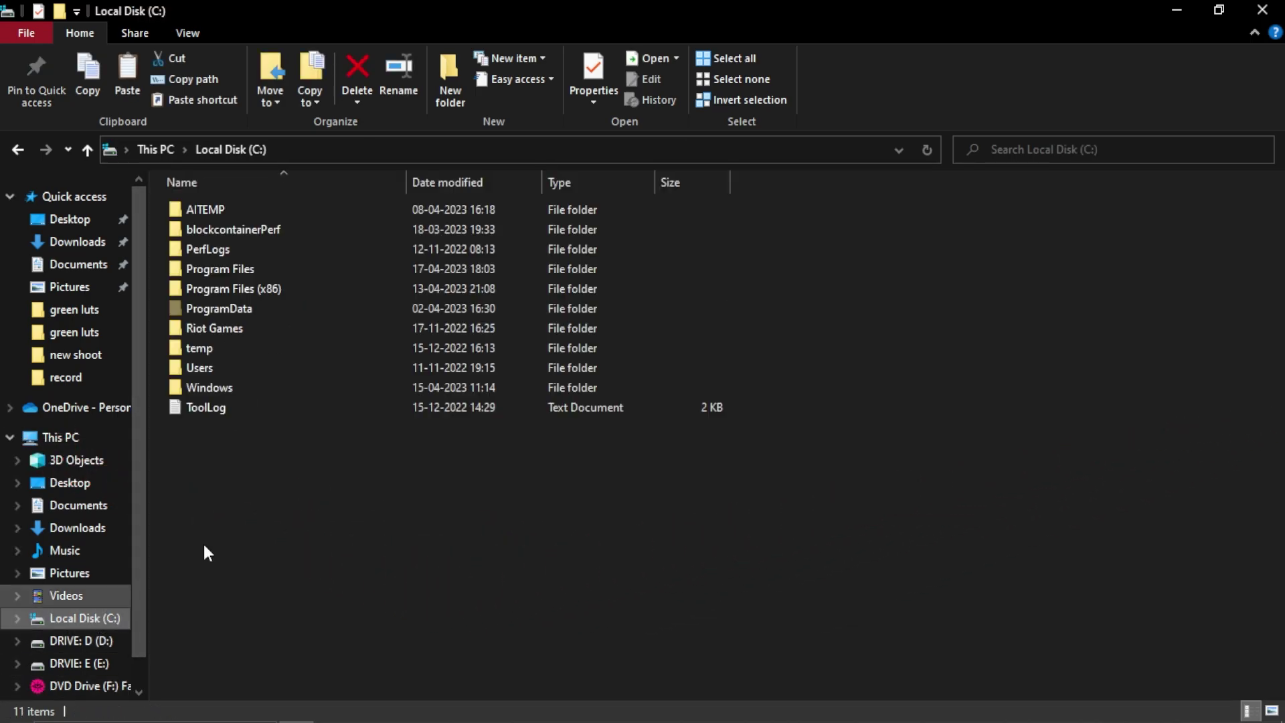
double_click(246, 274)
double_click(258, 238)
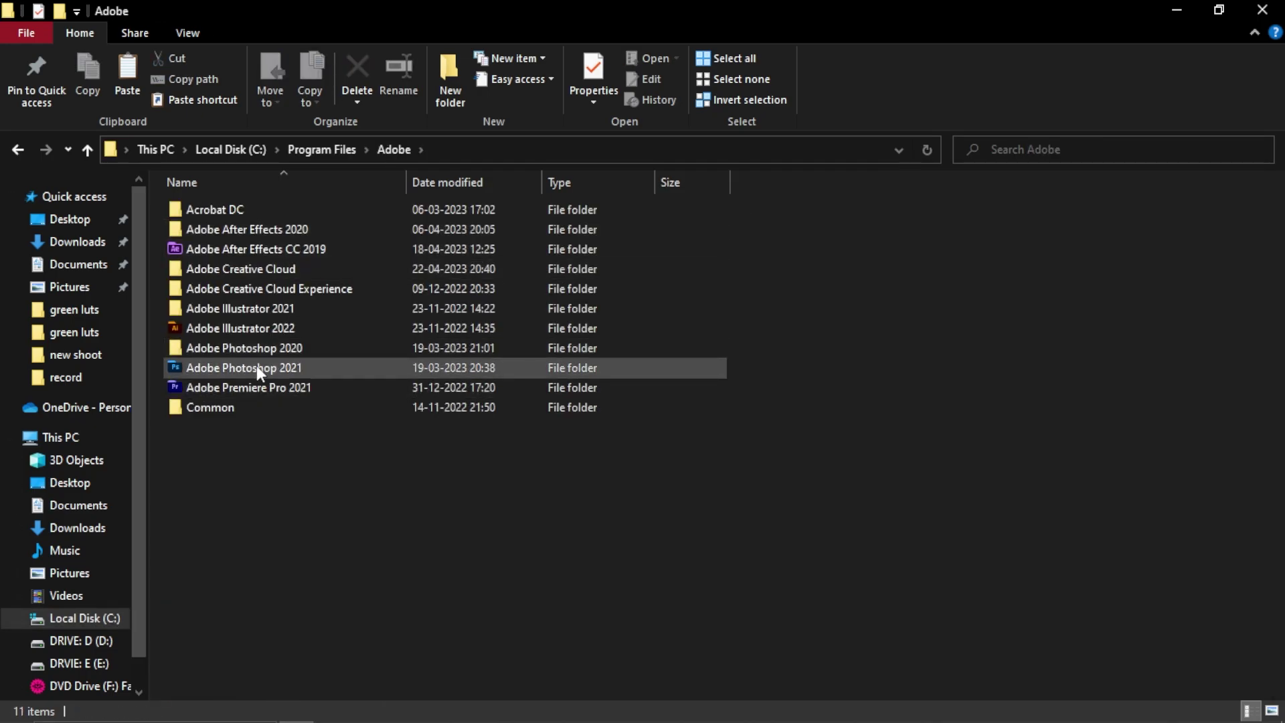
double_click(268, 387)
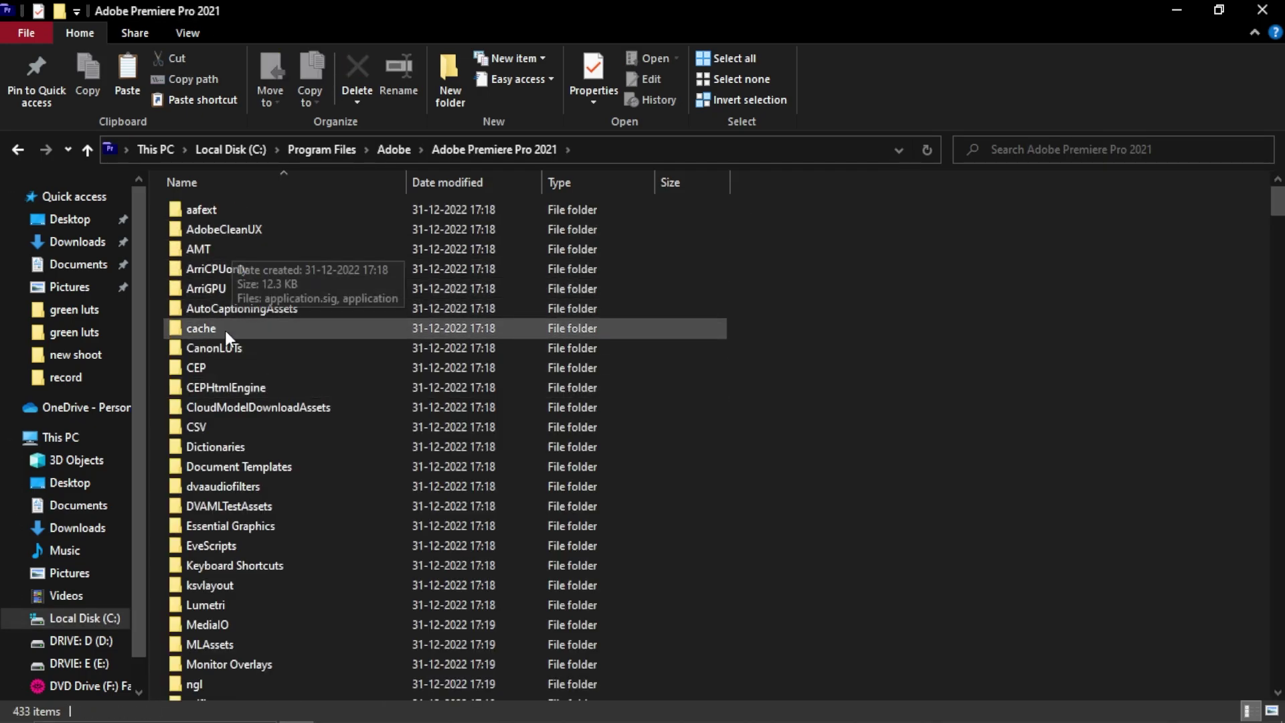
double_click(250, 604)
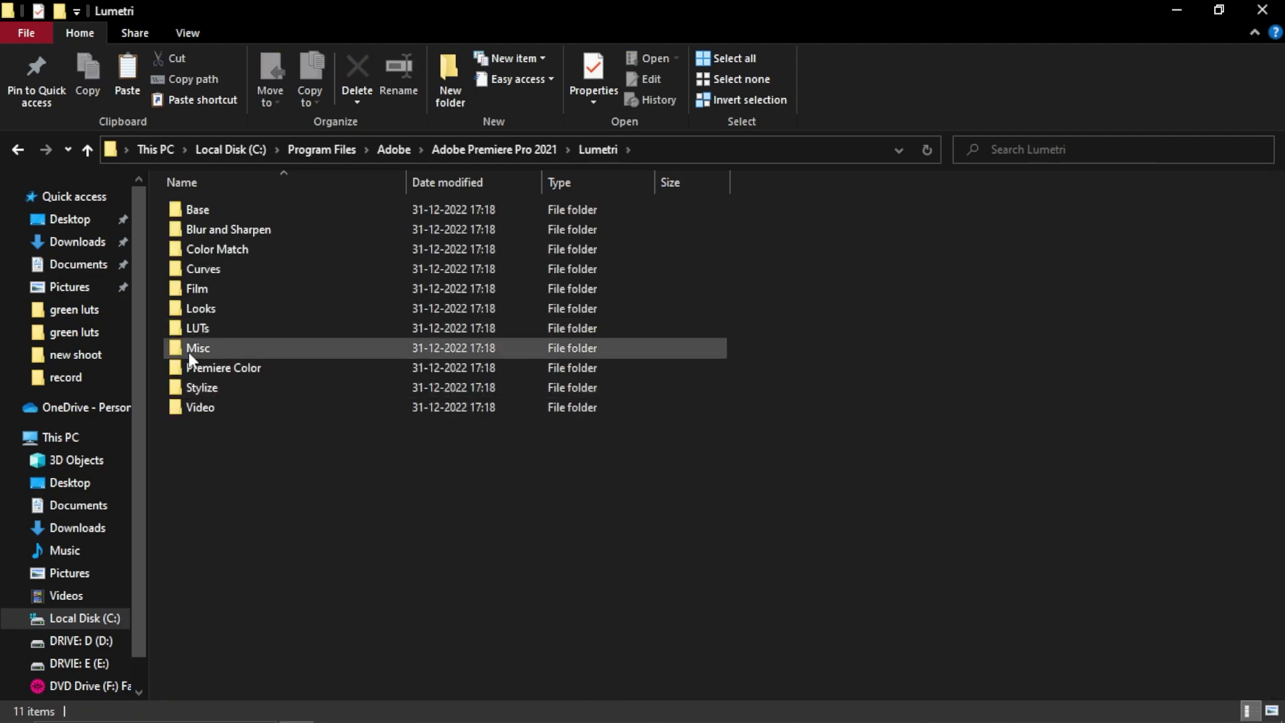
double_click(215, 333)
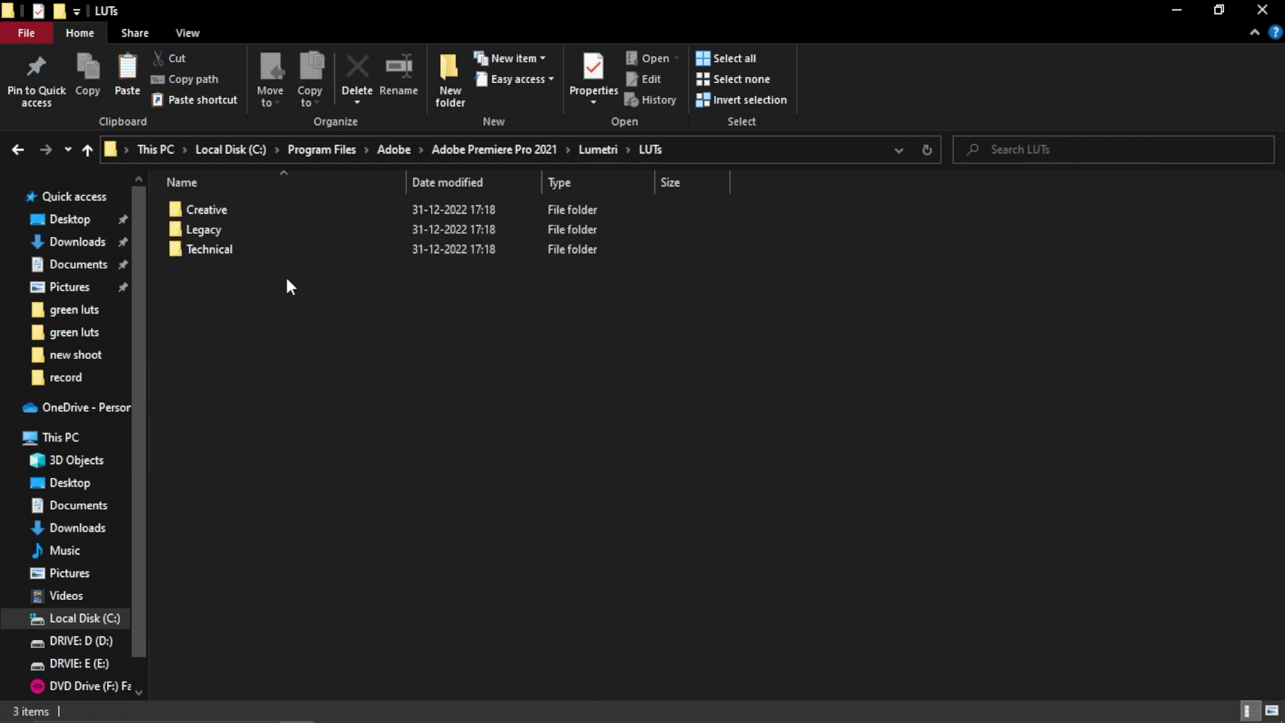
click(297, 214)
double_click(298, 215)
Step: Paste the copied LUT files into the Creative folder, granting administrator permission for all items
scroll(319, 529, down, 11)
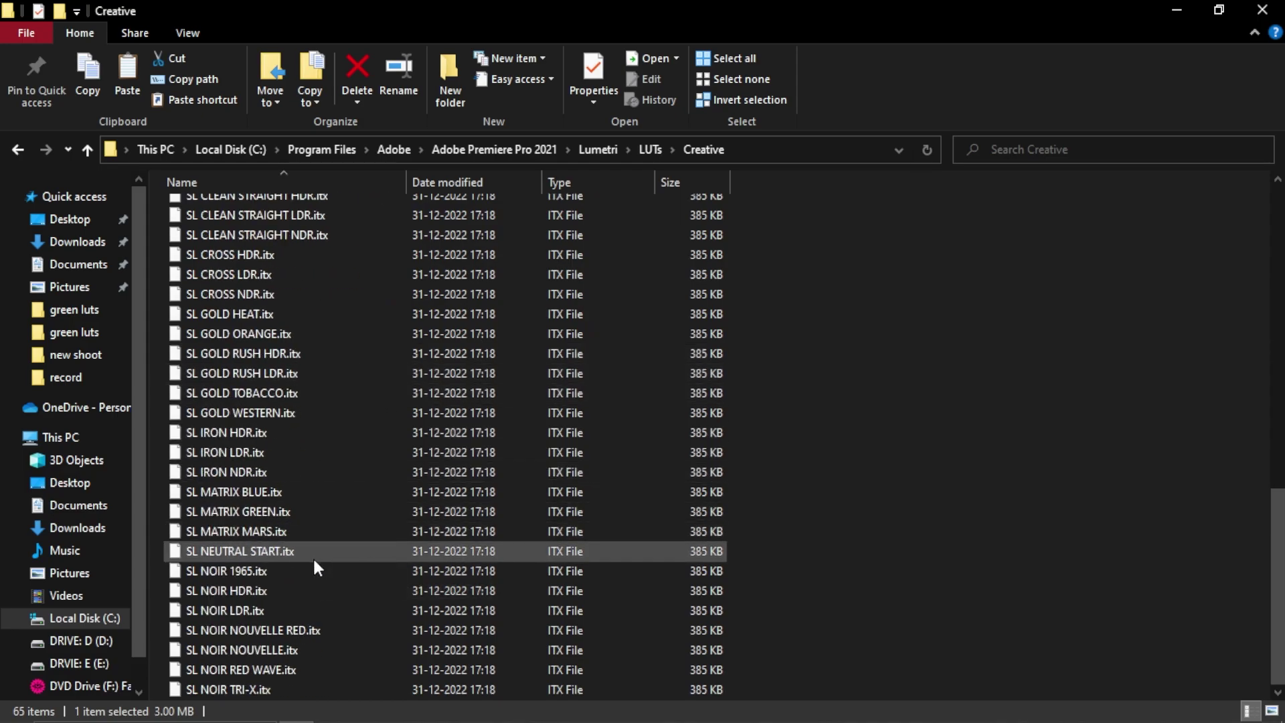
scroll(311, 556, up, 11)
key(ctrl+v)
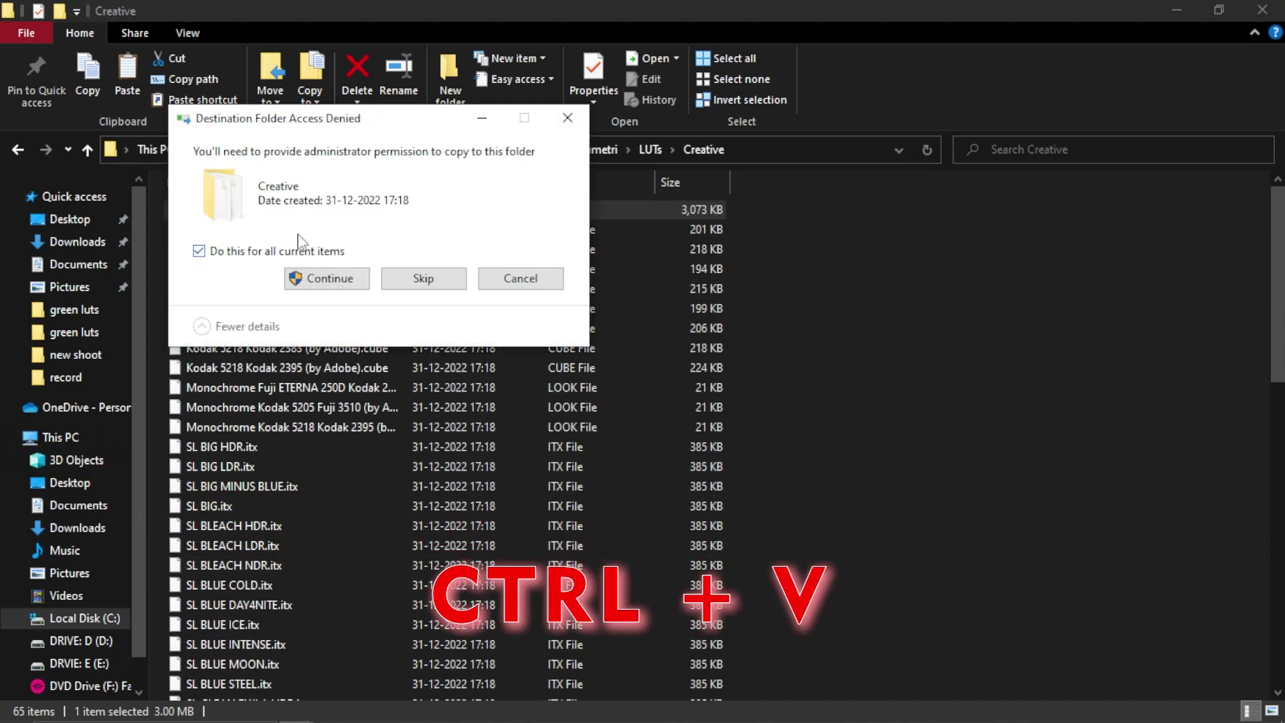
click(328, 279)
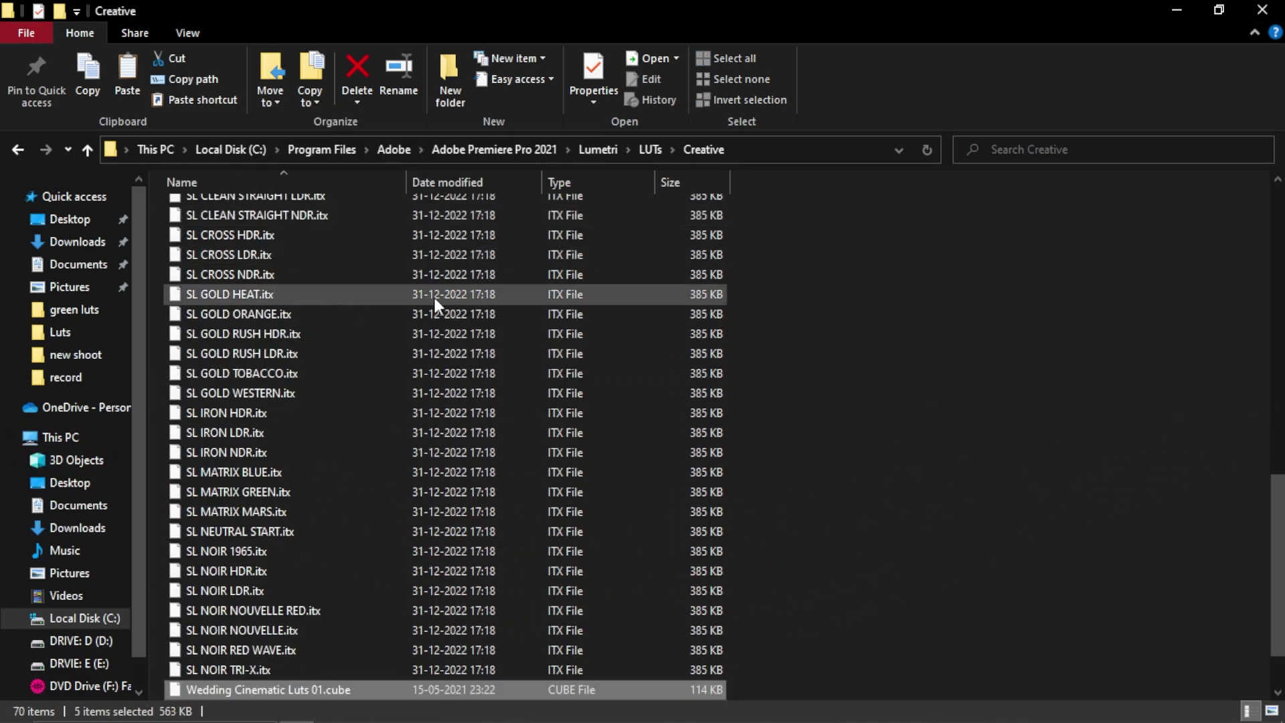
click(882, 626)
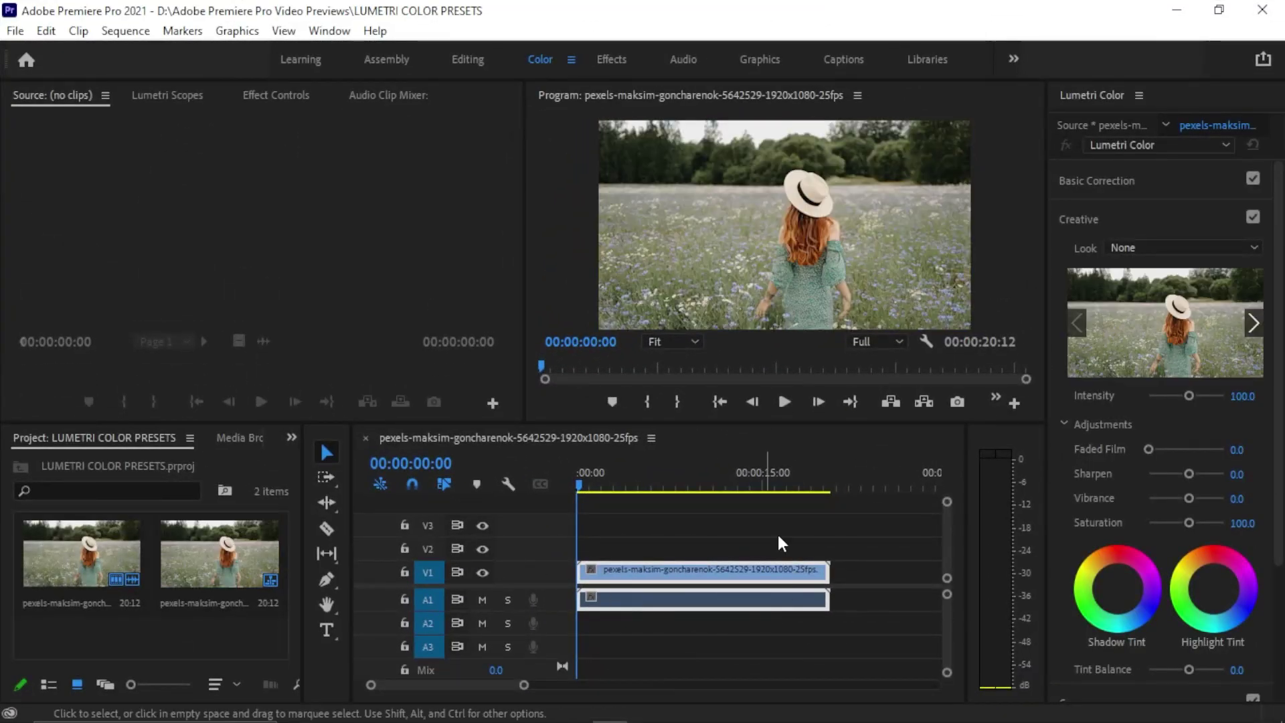
Step: In Premiere Pro, select the timeline clip and apply the Wedding Cinematic Luts 01 look in Lumetri Color
click(689, 520)
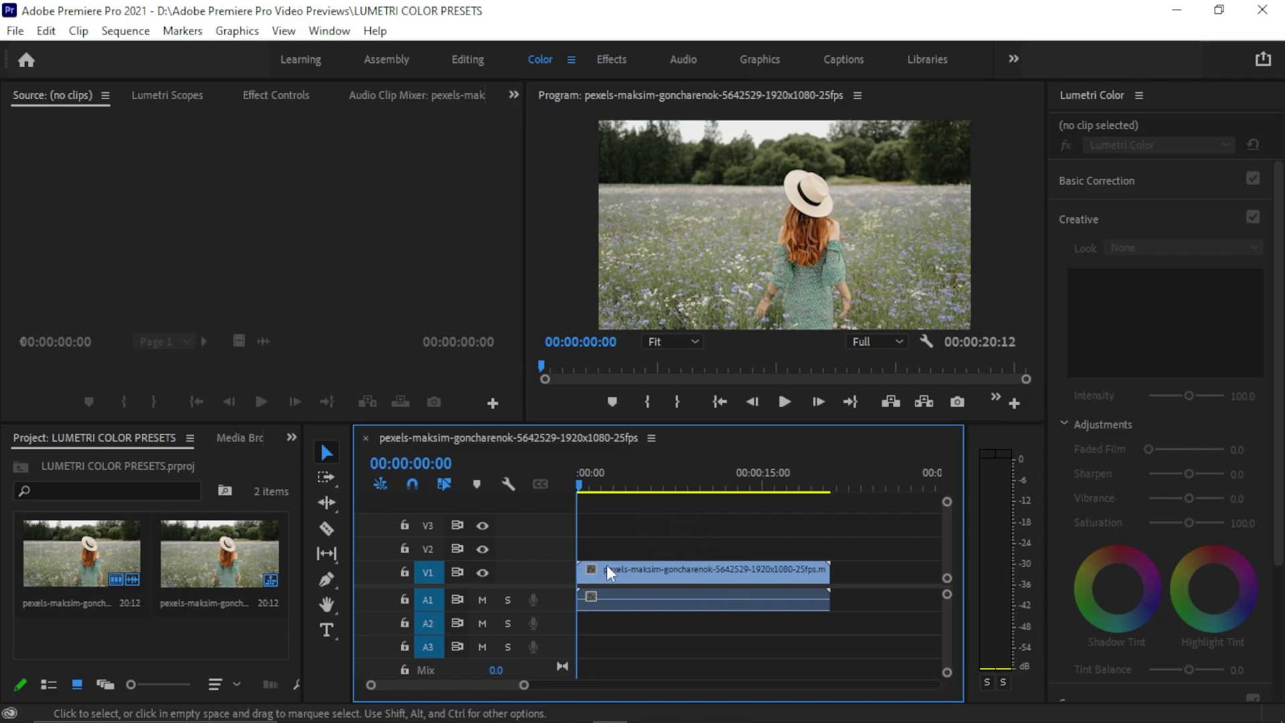
click(796, 572)
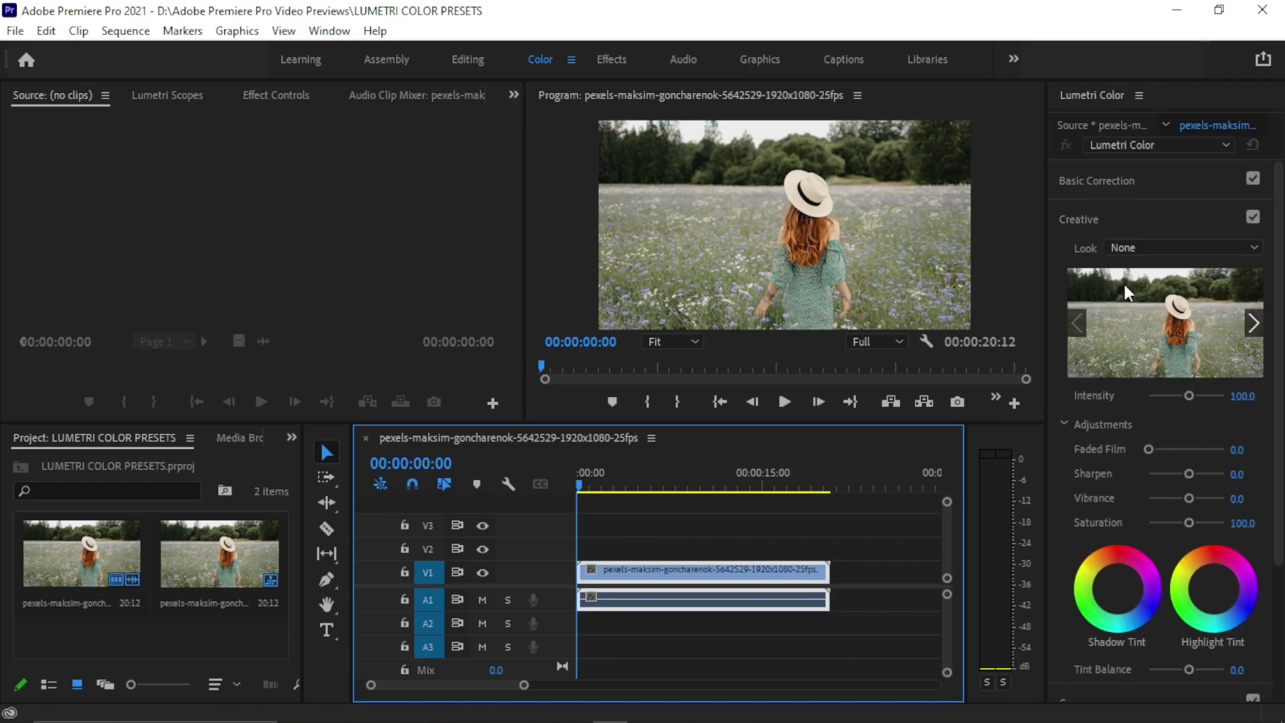
click(1169, 249)
scroll(1061, 511, down, 10)
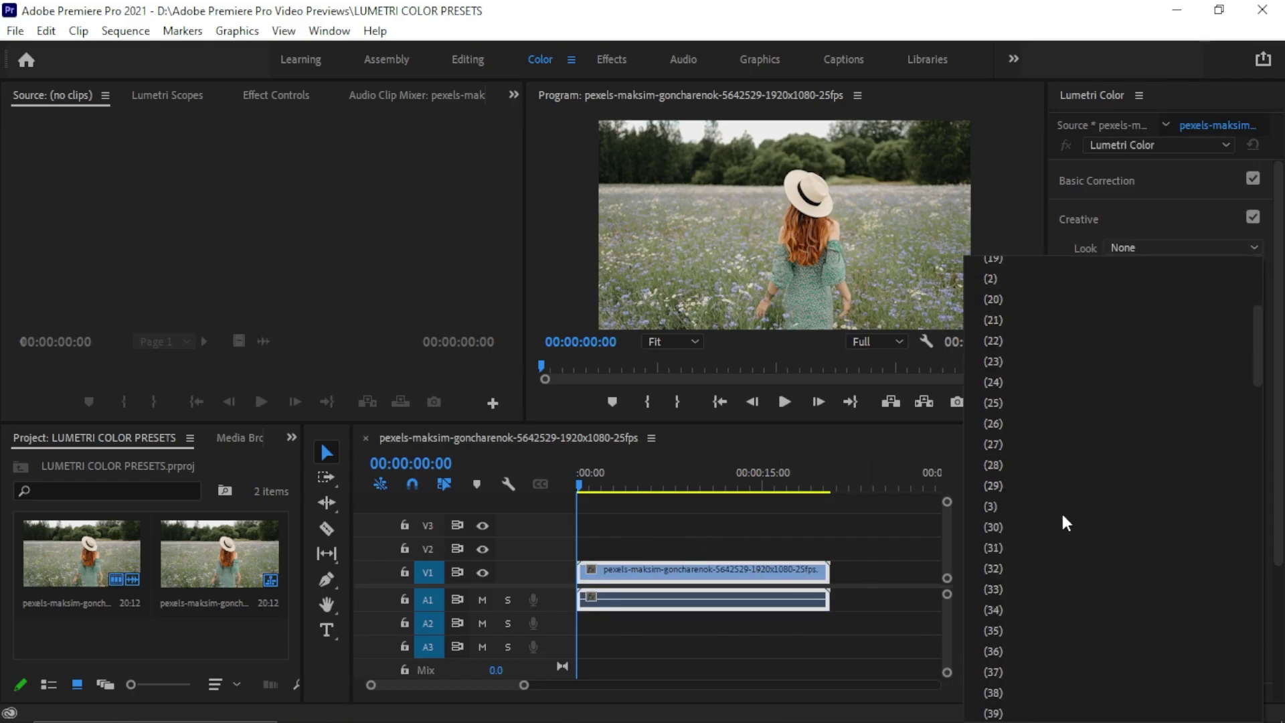
scroll(1065, 515, down, 10)
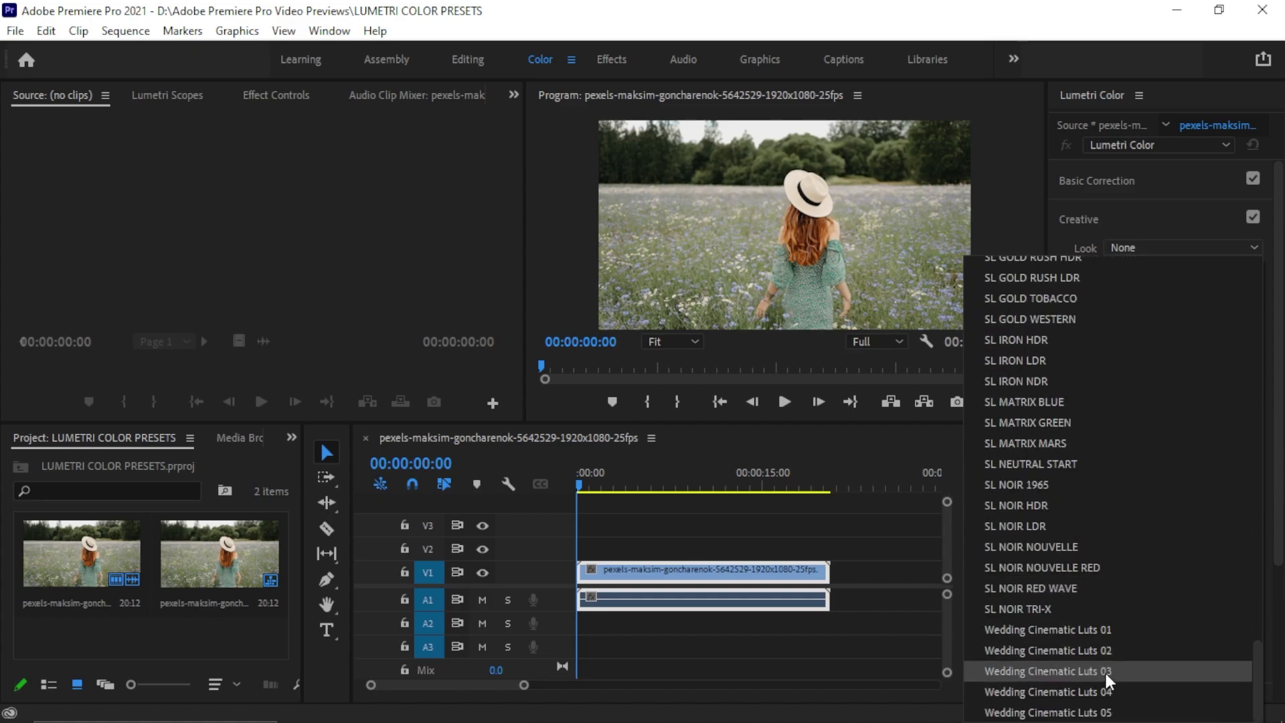
click(1076, 632)
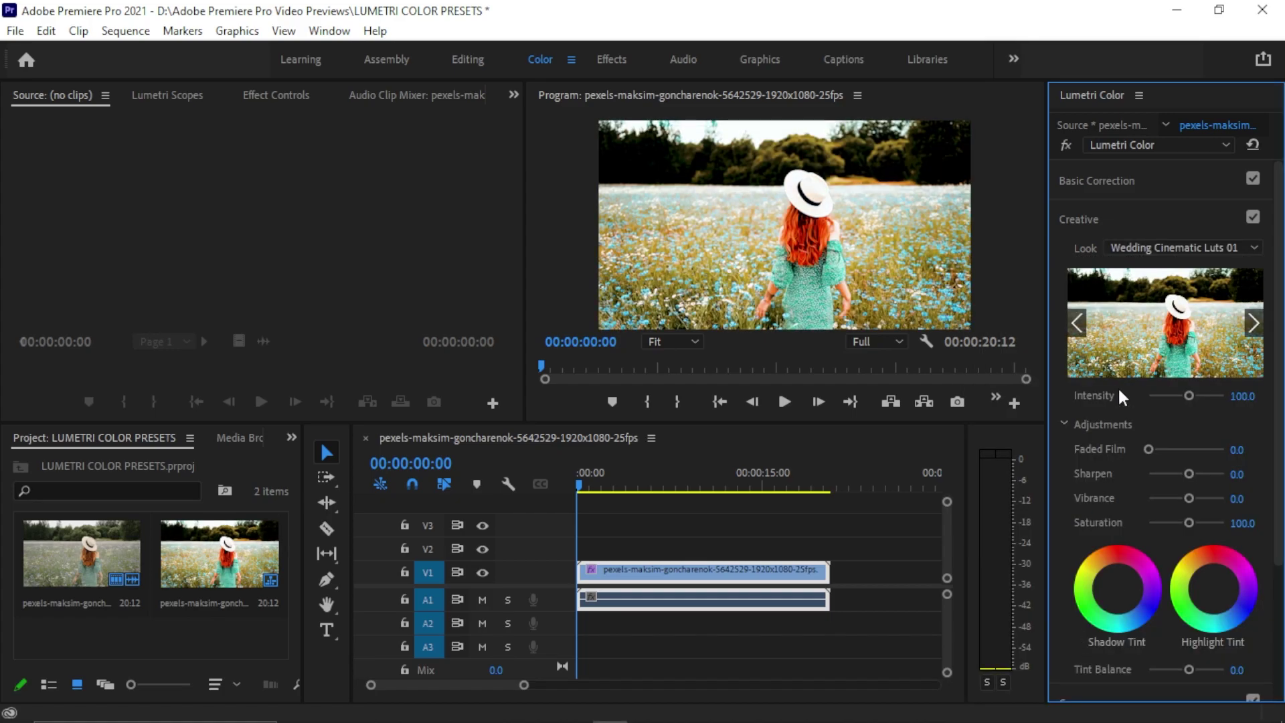
Step: Change the clip's creative look to Wedding Cinematic Luts 02
click(1167, 246)
click(1078, 657)
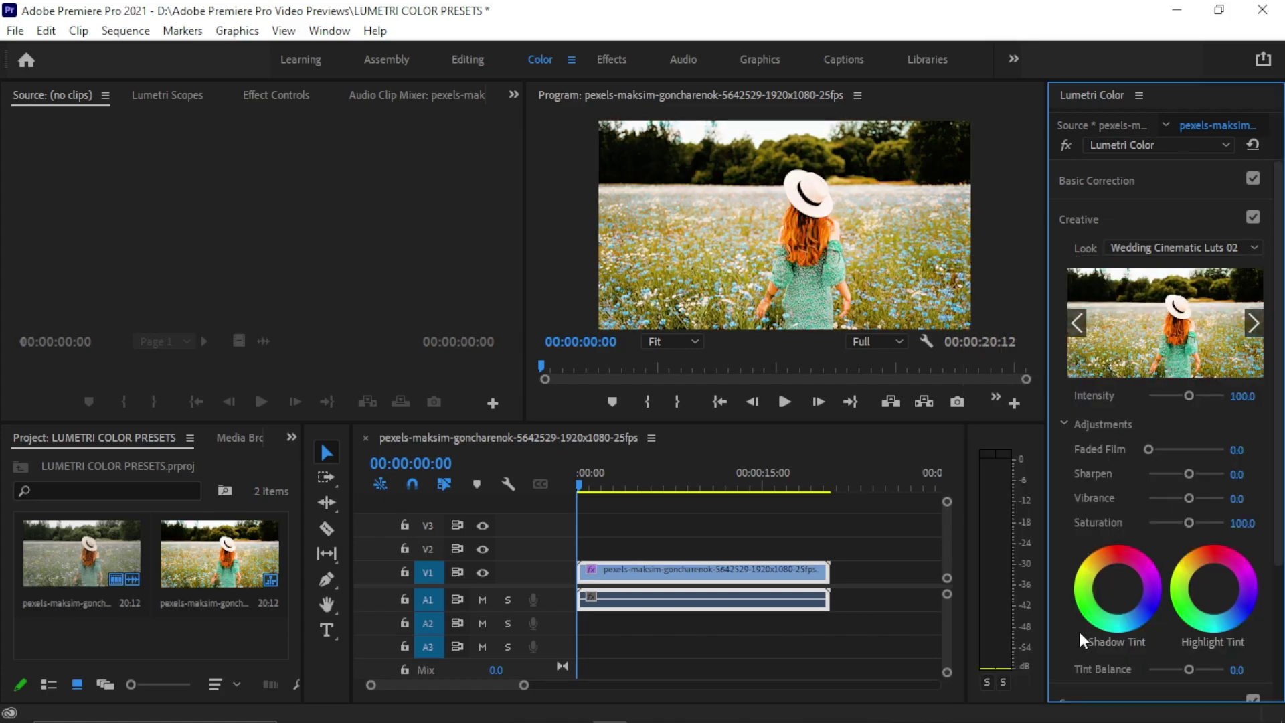
click(1191, 248)
click(1070, 662)
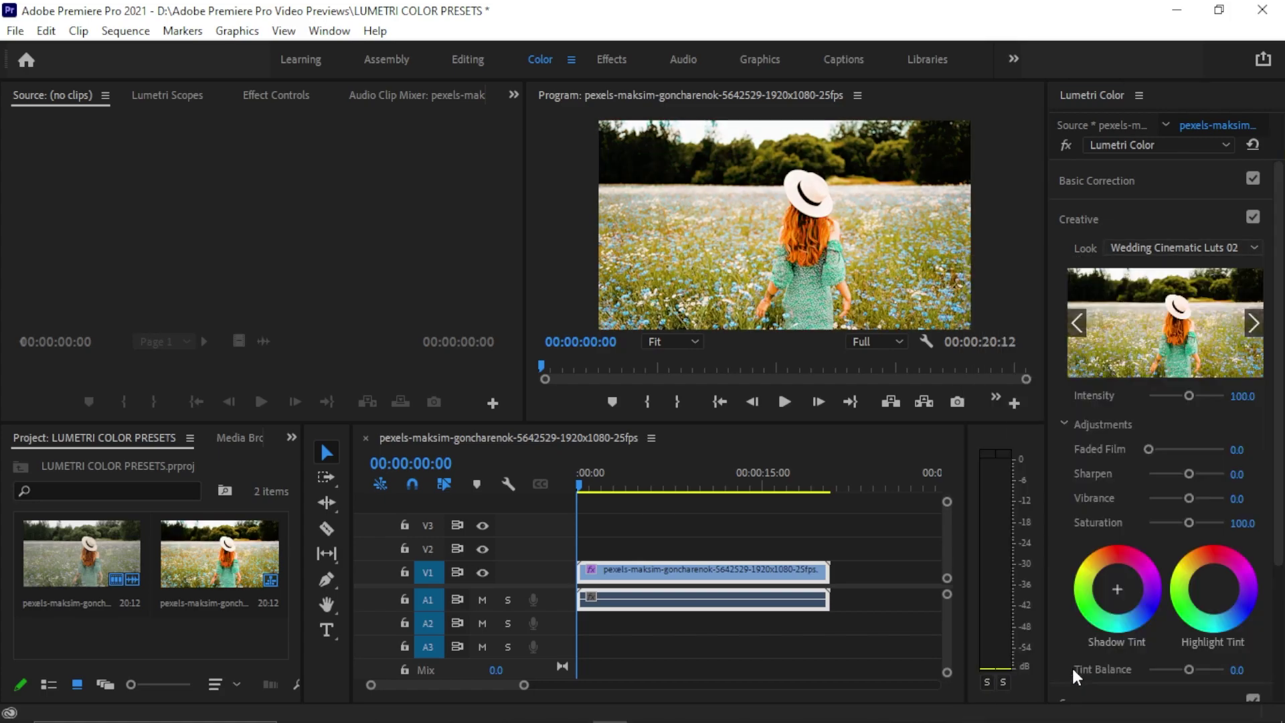
Step: Try other installed creative looks on the clip, ending with the look named (16)
click(1238, 247)
click(1077, 306)
click(1138, 247)
click(1110, 299)
click(1159, 255)
click(1097, 343)
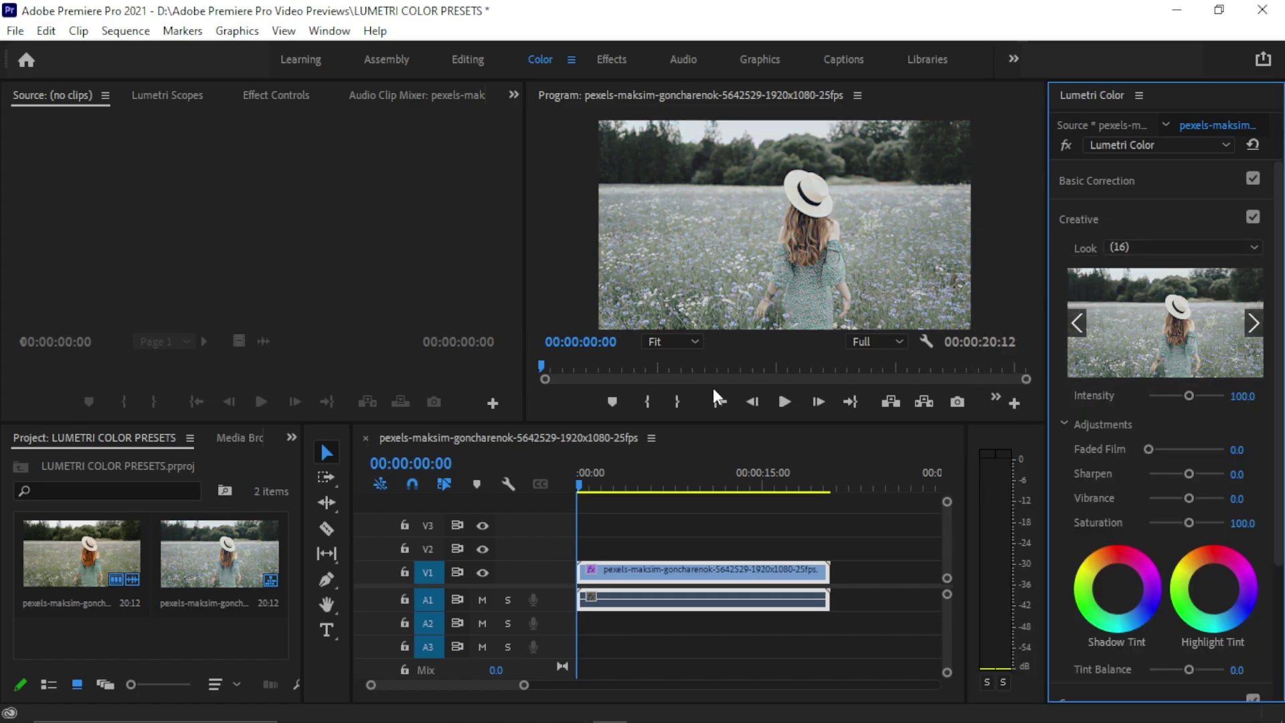
Step: Reset the clip's creative look to None
click(1157, 258)
scroll(1148, 304, up, 5)
click(1078, 263)
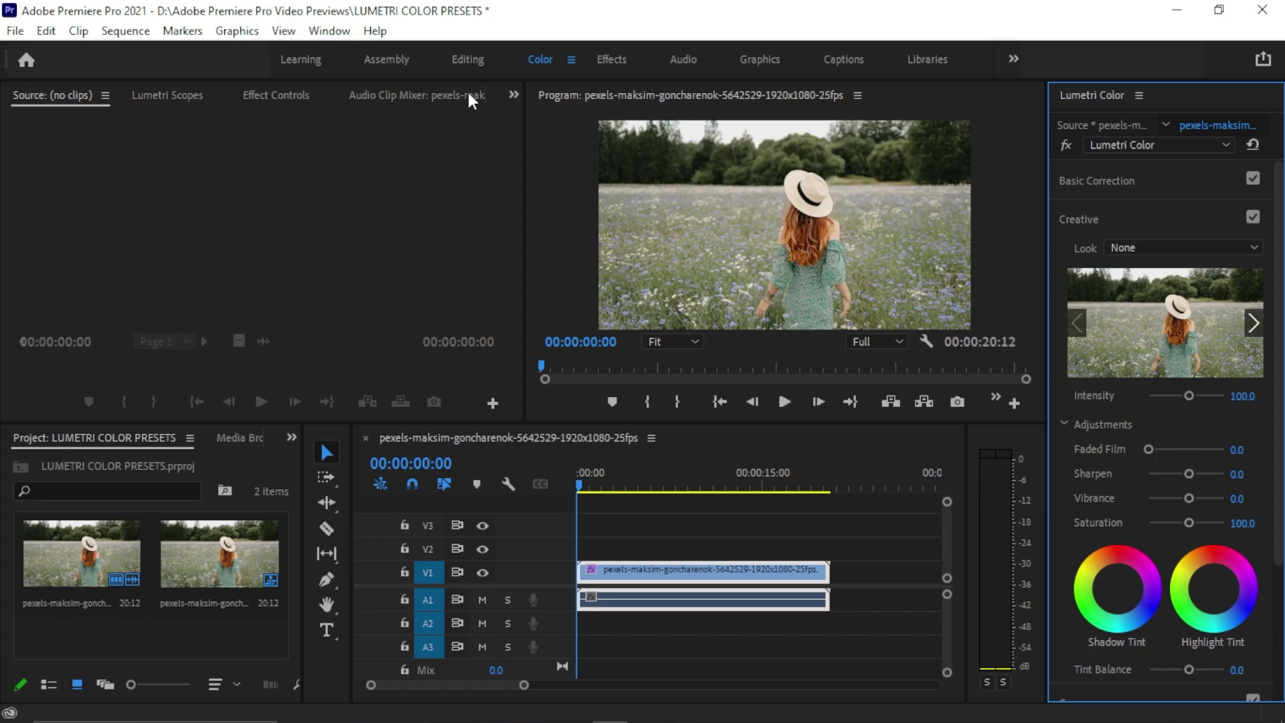
Step: In the Editing workspace, unlink the clip's audio from its video and delete the audio
click(471, 60)
right_click(740, 584)
click(758, 336)
key(Delete)
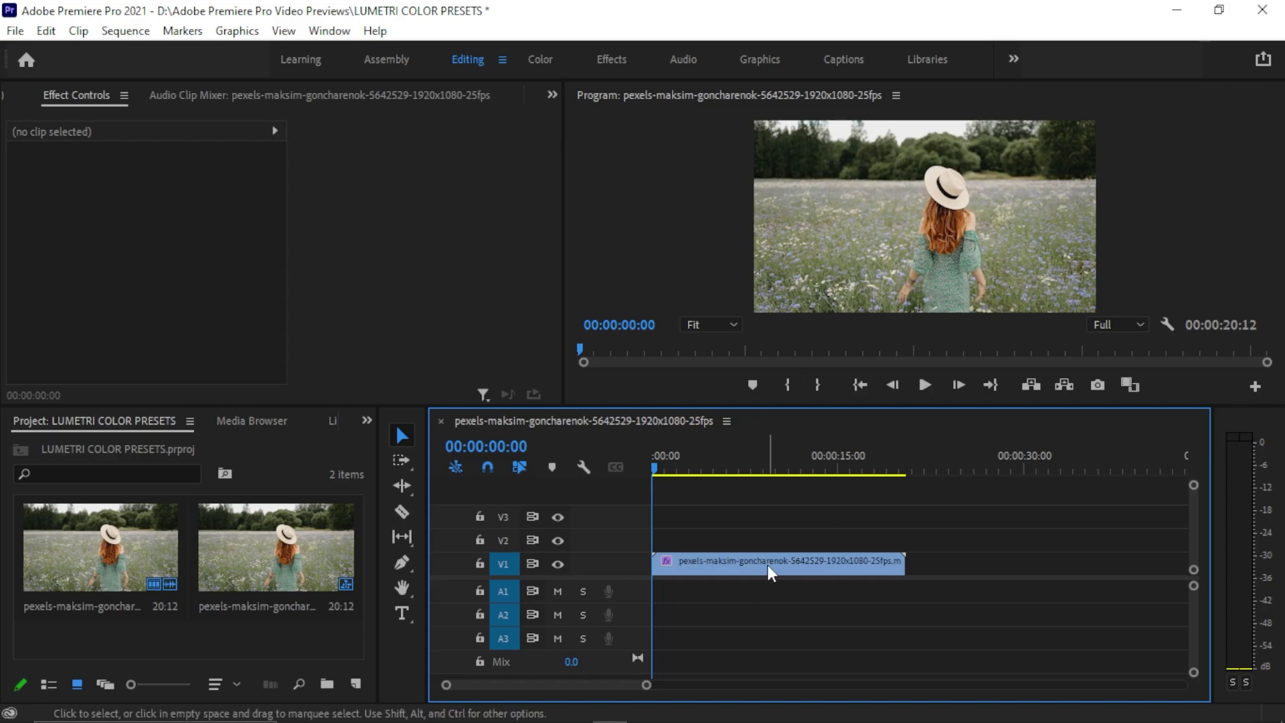
Step: Create an adjustment layer and place two copies on track V2, one at the sequence start and one farther along the clip
right_click(307, 629)
mouse_move(431, 373)
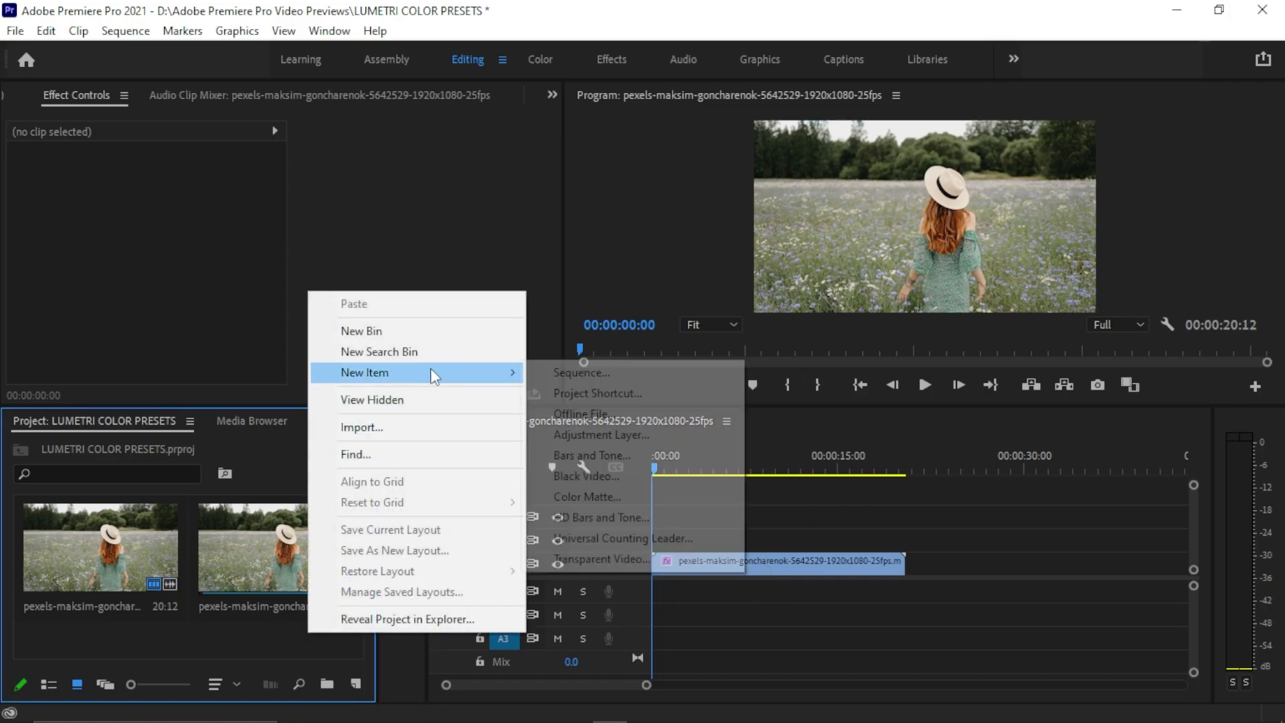
click(623, 435)
click(666, 436)
drag(120, 601, 835, 541)
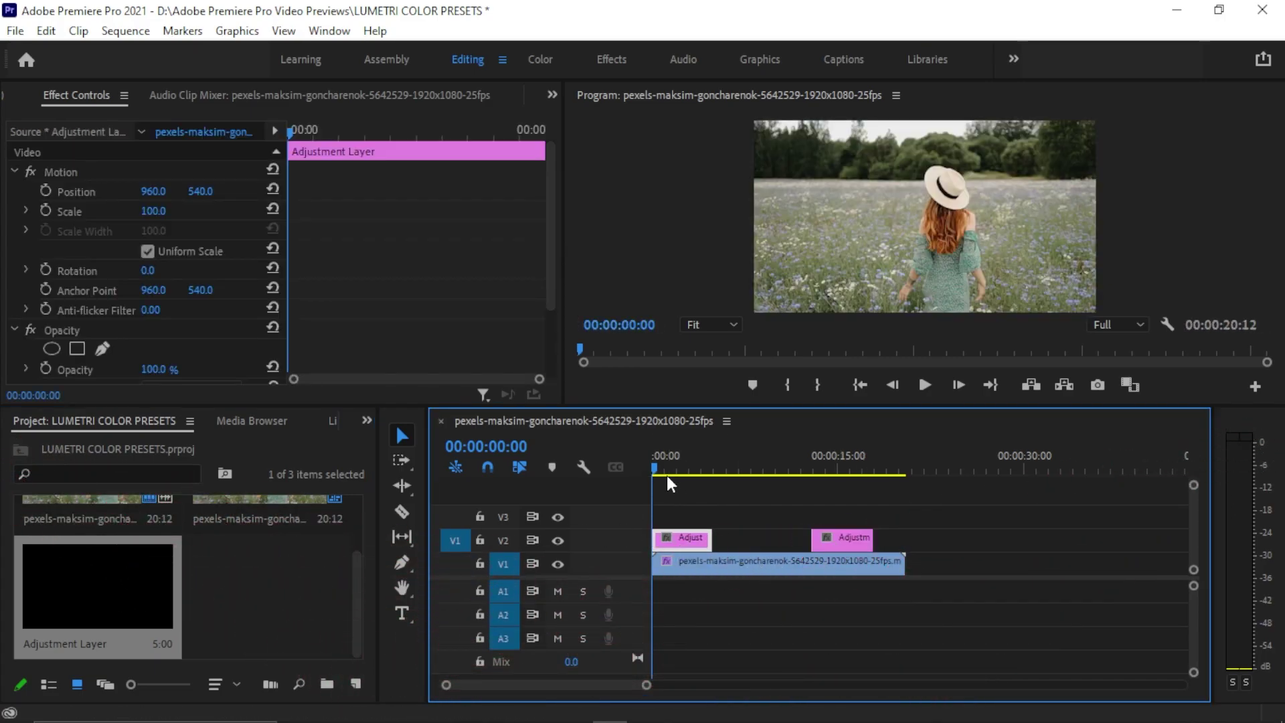
Step: Find the Crop video effect and apply it to both adjustment layers on track V2
click(366, 420)
click(428, 522)
click(134, 442)
text(crop)
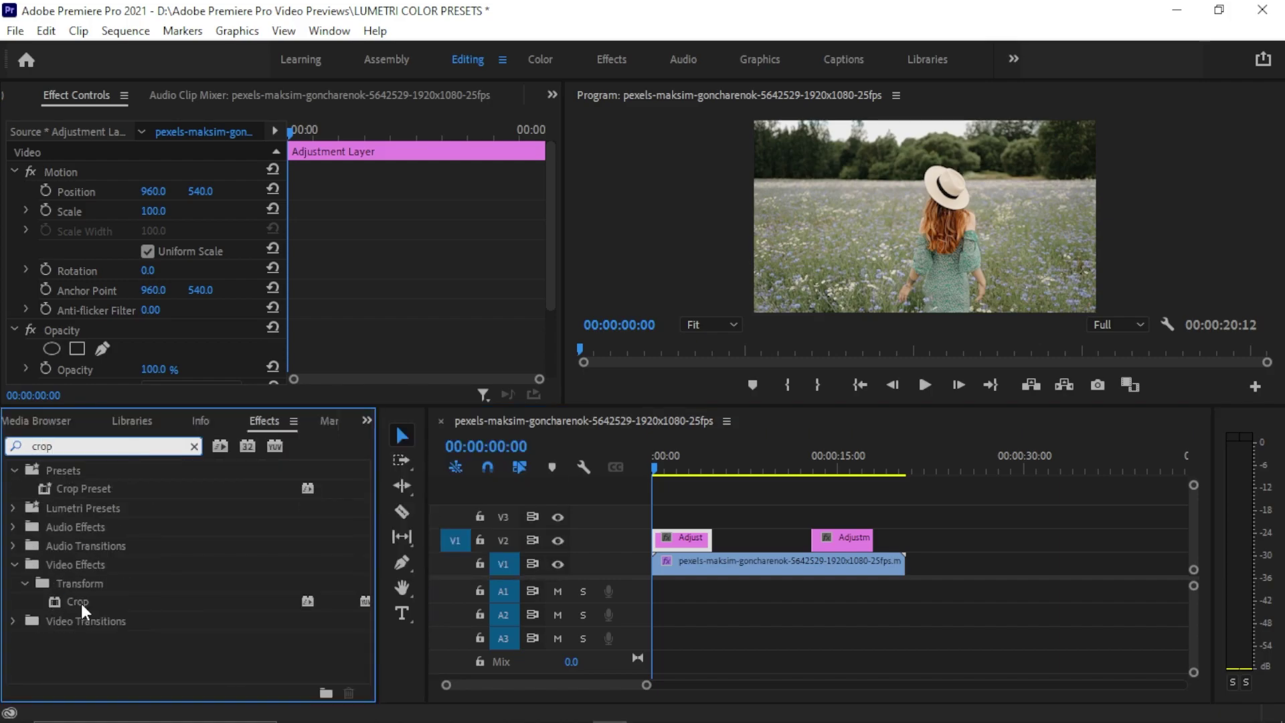
drag(105, 606, 617, 528)
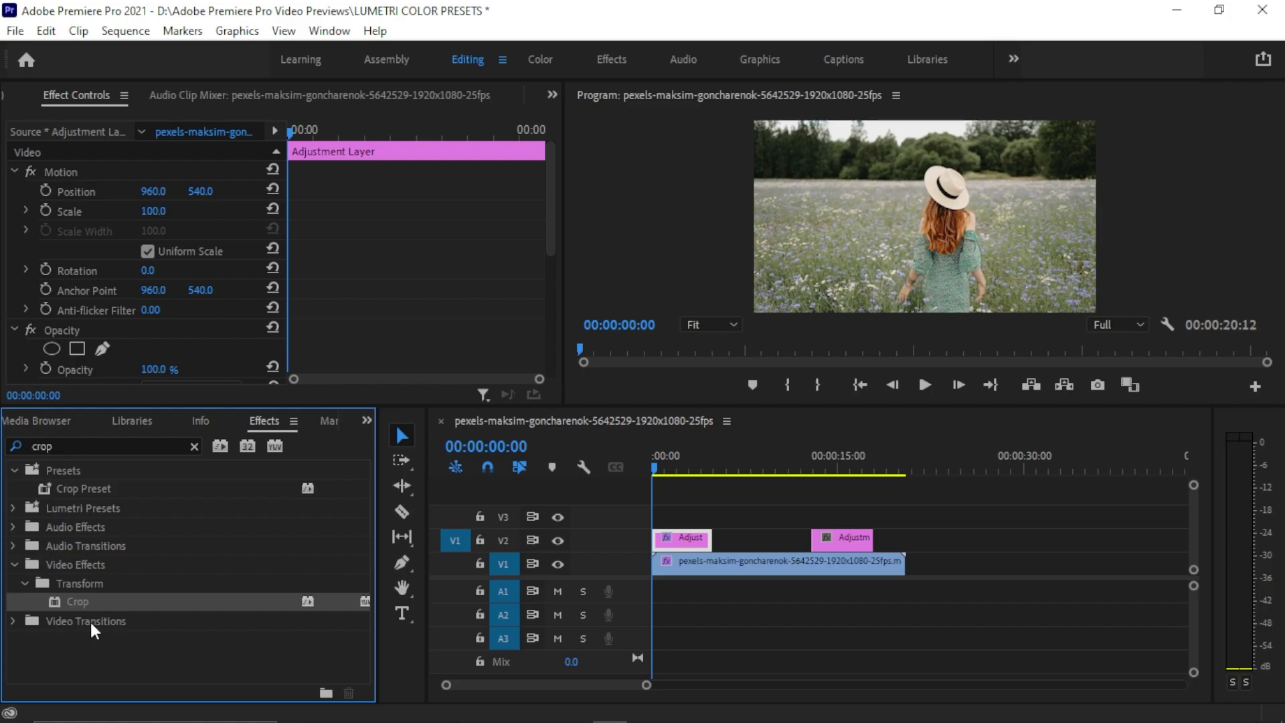
drag(840, 543, 840, 543)
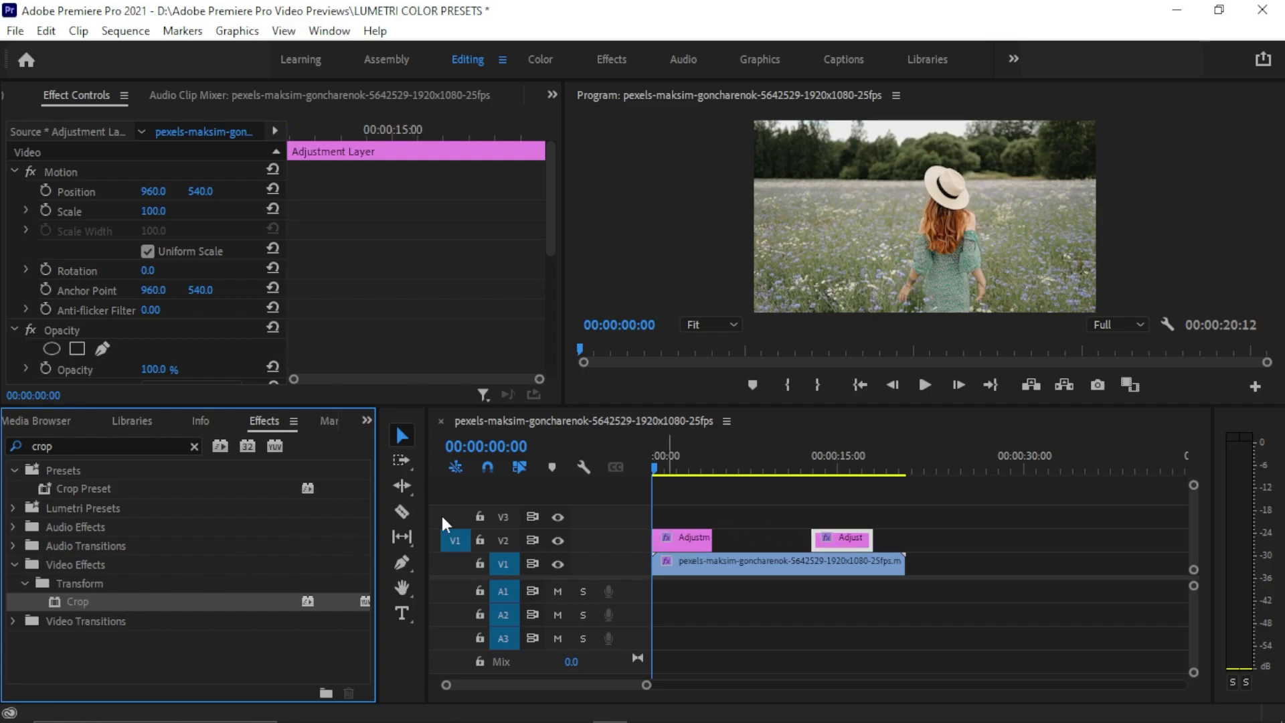
Step: Cut the V1 clip near 00:00:15:00, delete the remainder, and move the second adjustment layer to end with the shortened clip
key(c)
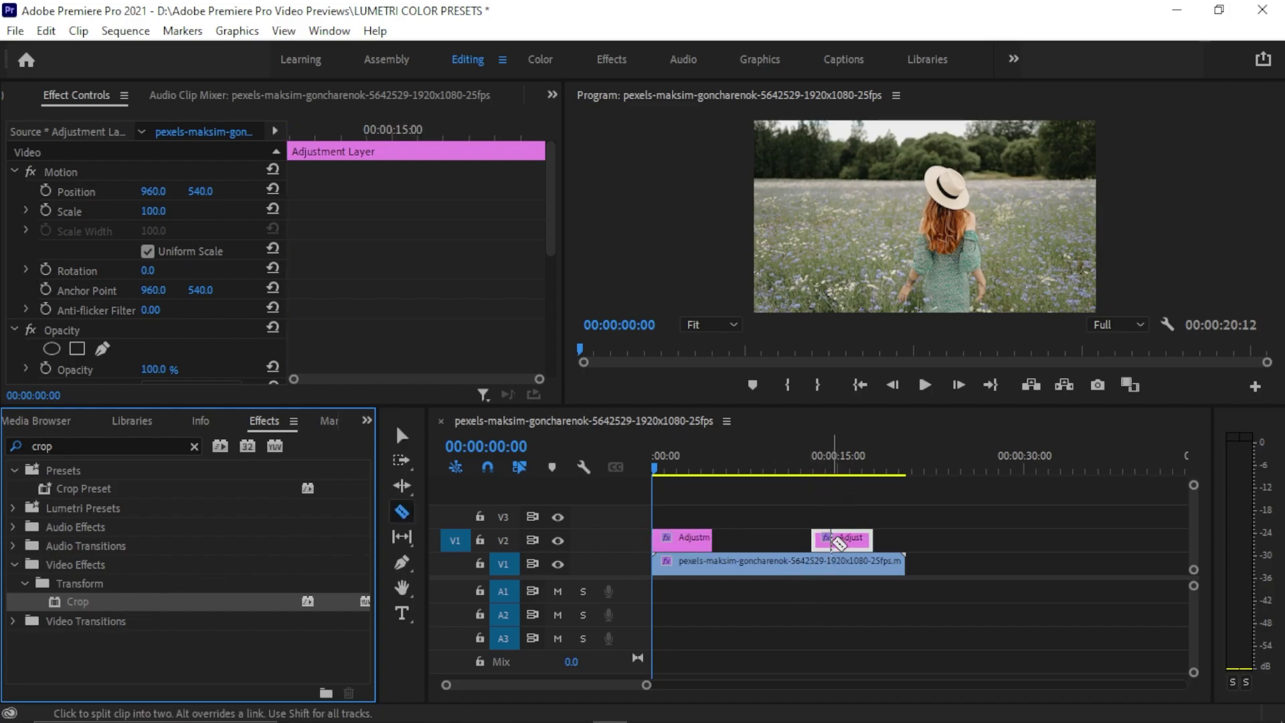
click(841, 568)
key(v)
click(873, 567)
key(Delete)
drag(850, 542, 813, 543)
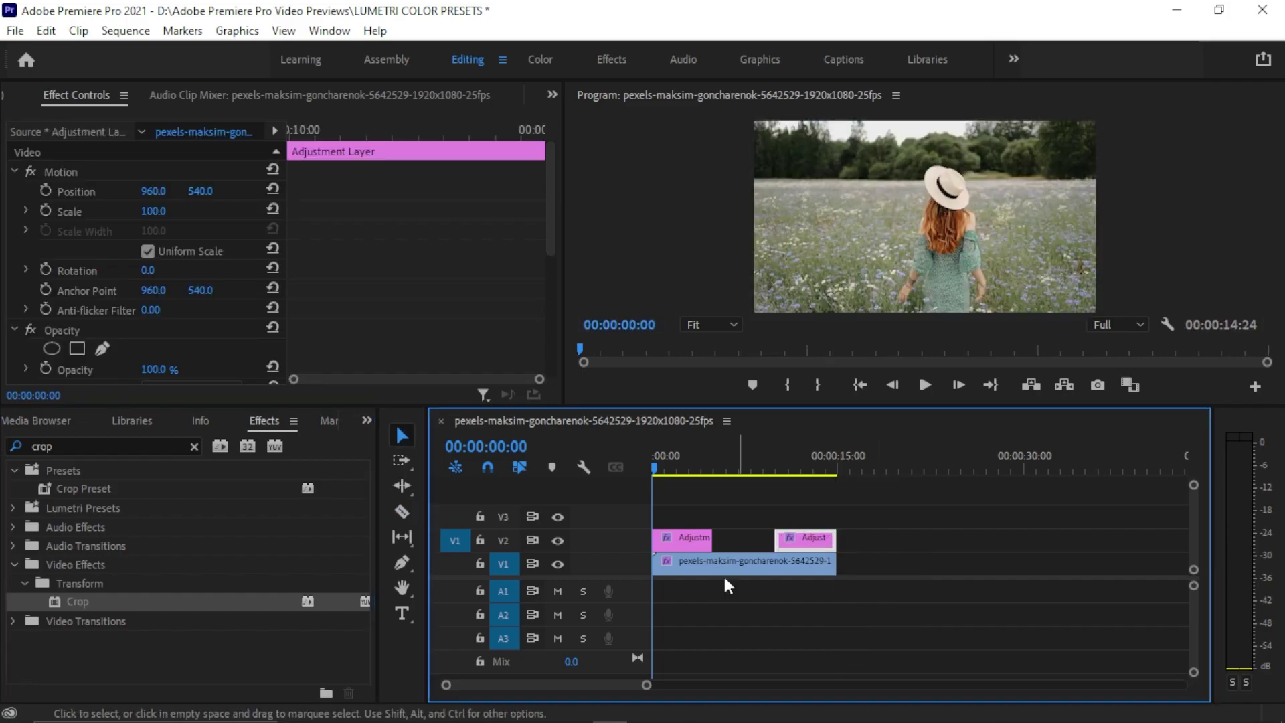
Step: Split the V1 clip at 00:00:10:02, where the second adjustment layer starts
click(779, 462)
drag(780, 467, 779, 464)
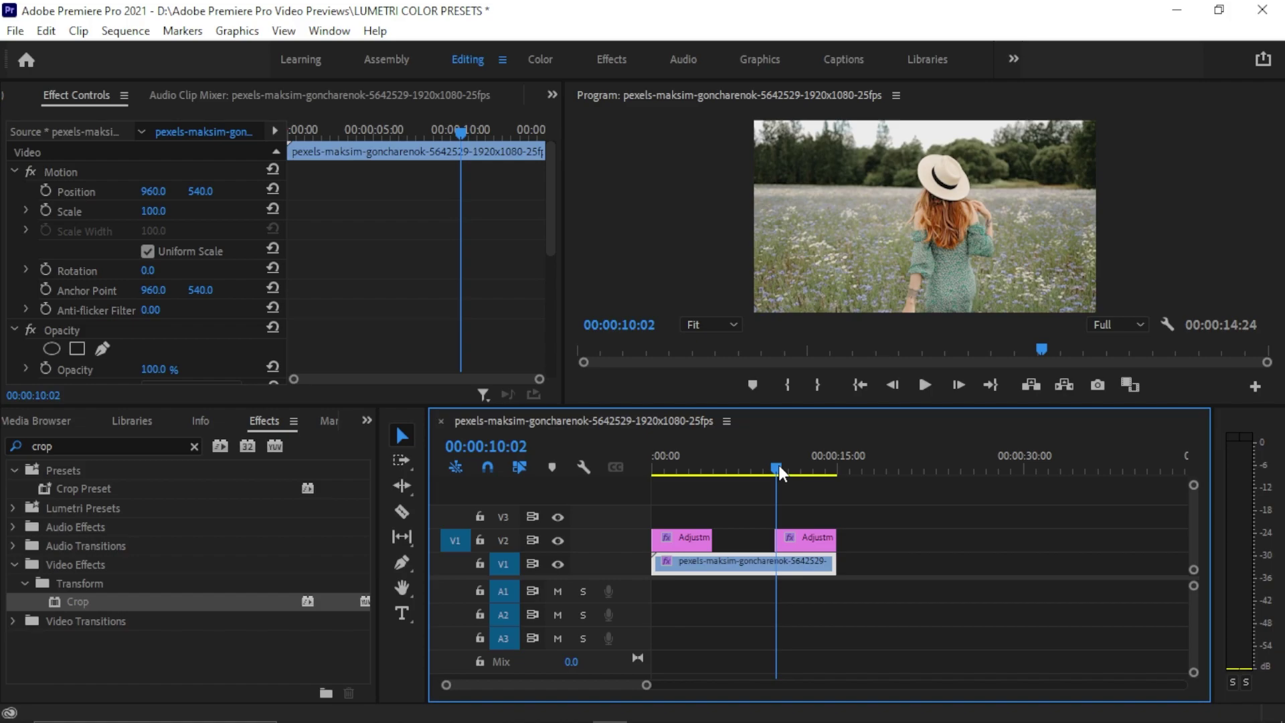
key(c)
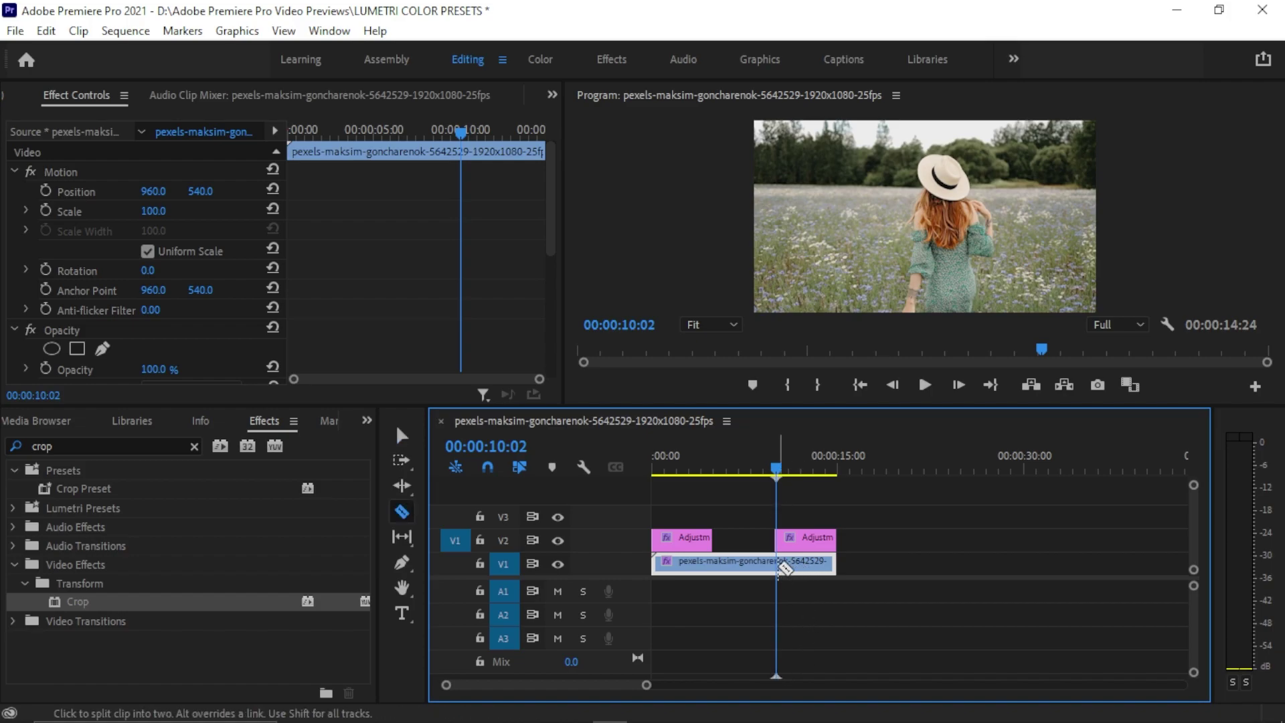
click(784, 568)
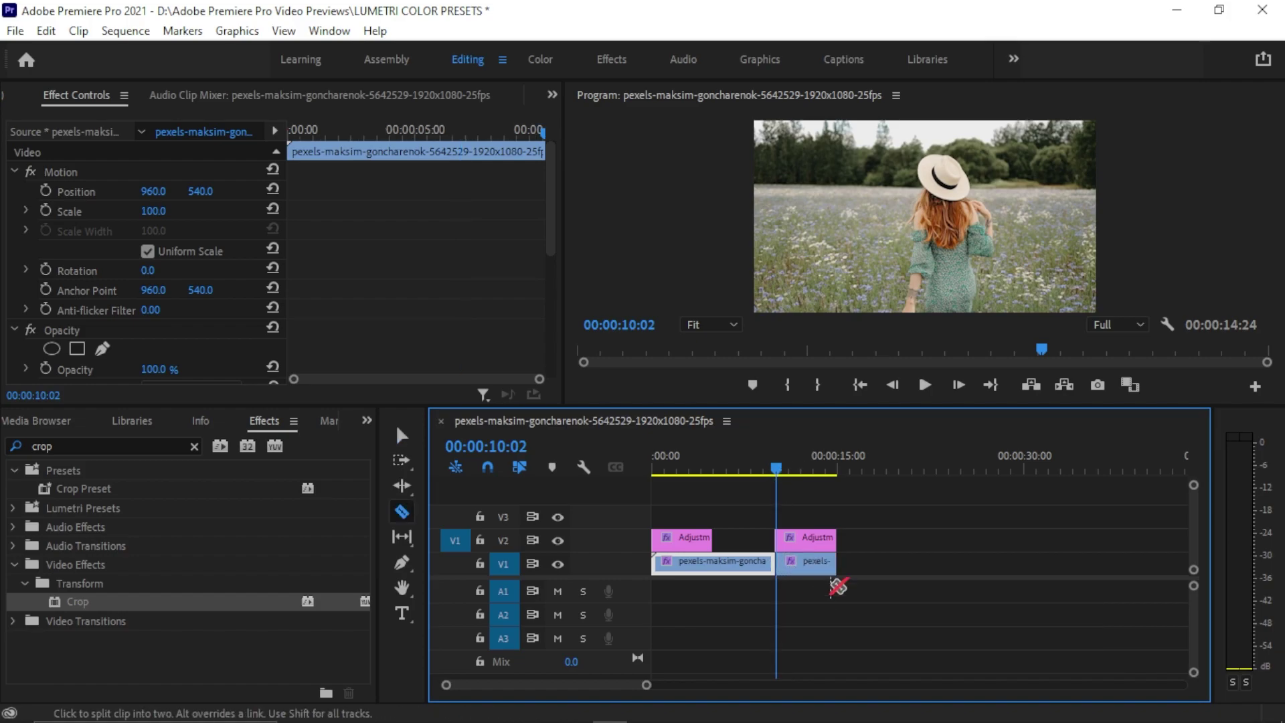
Step: Duplicate the second V1 segment onto track V3 and extend the starts of the copy and the second adjustment layer slightly earlier
key(v)
drag(811, 567, 802, 512)
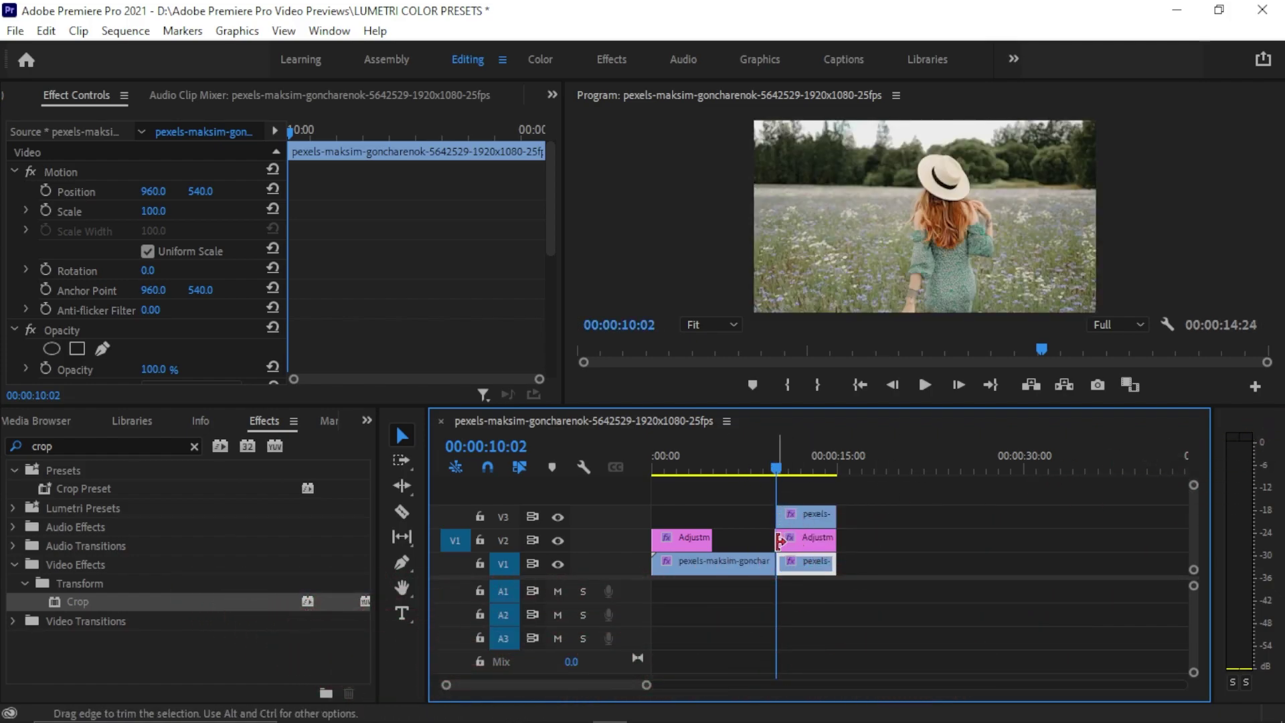
drag(770, 516, 764, 539)
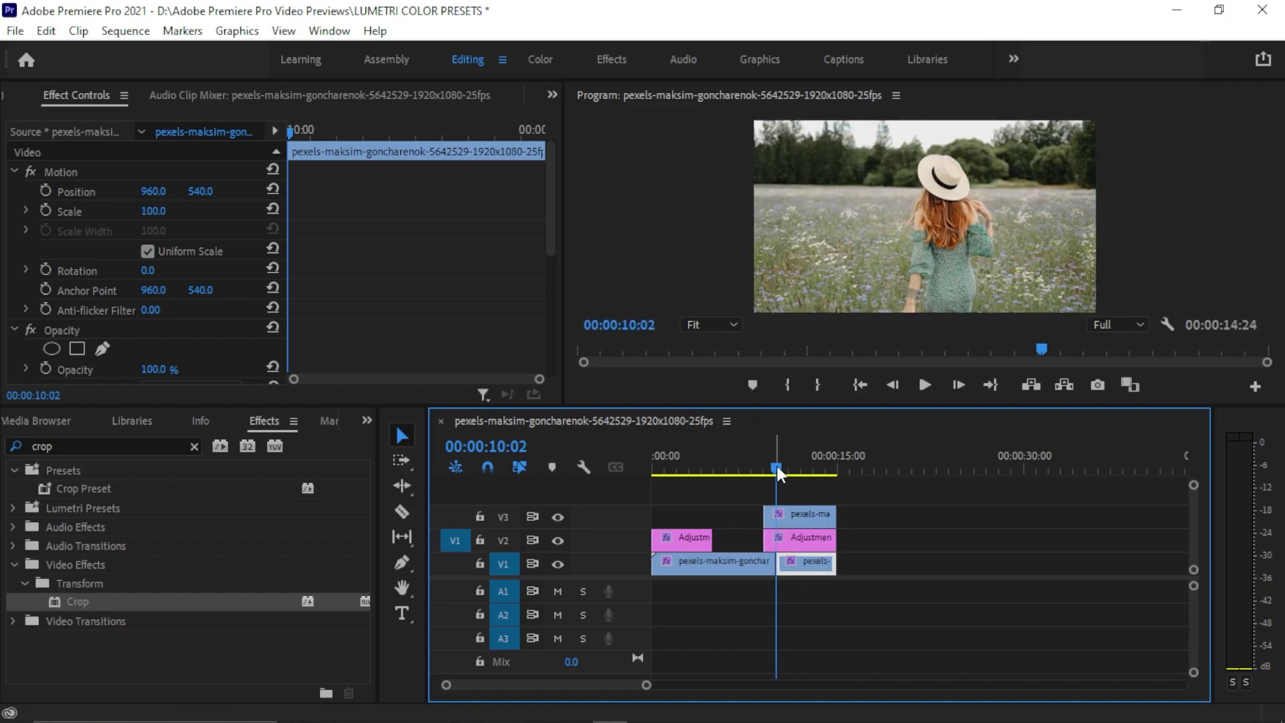
click(931, 562)
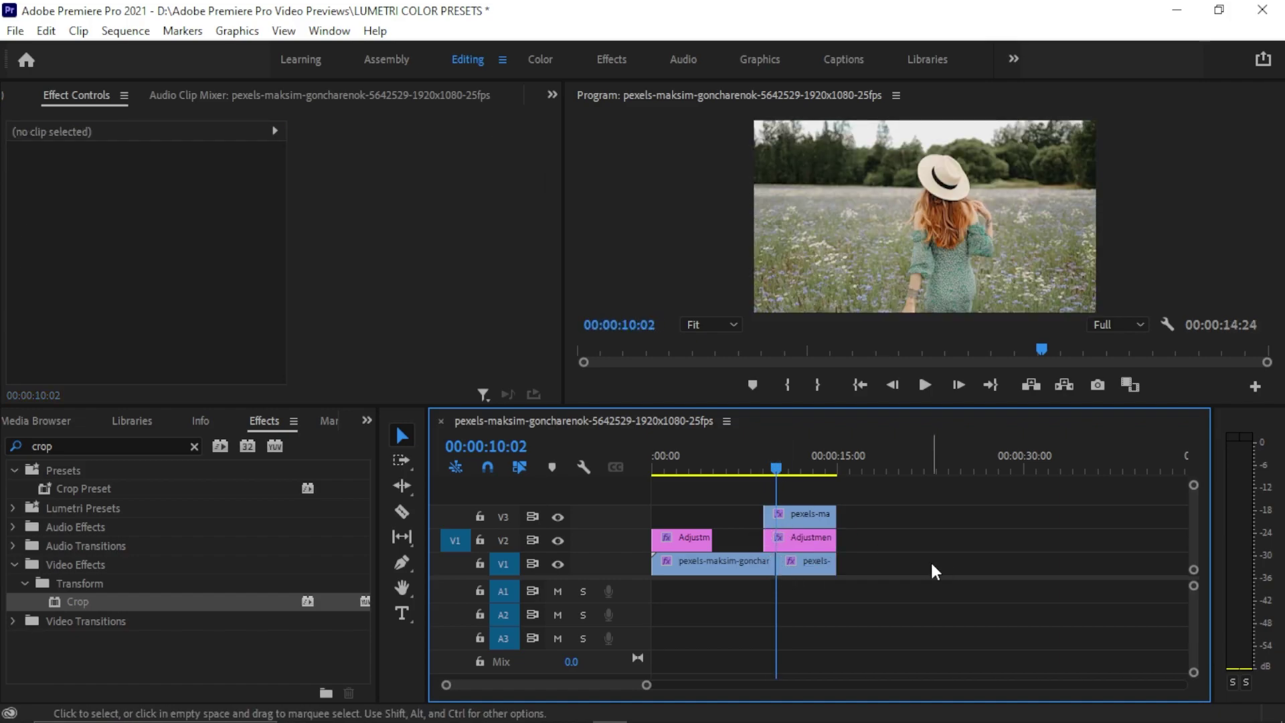
Step: Enable Crop Top and Bottom keyframes at the start of the first adjustment layer and set both to 50%
click(764, 468)
key(Home)
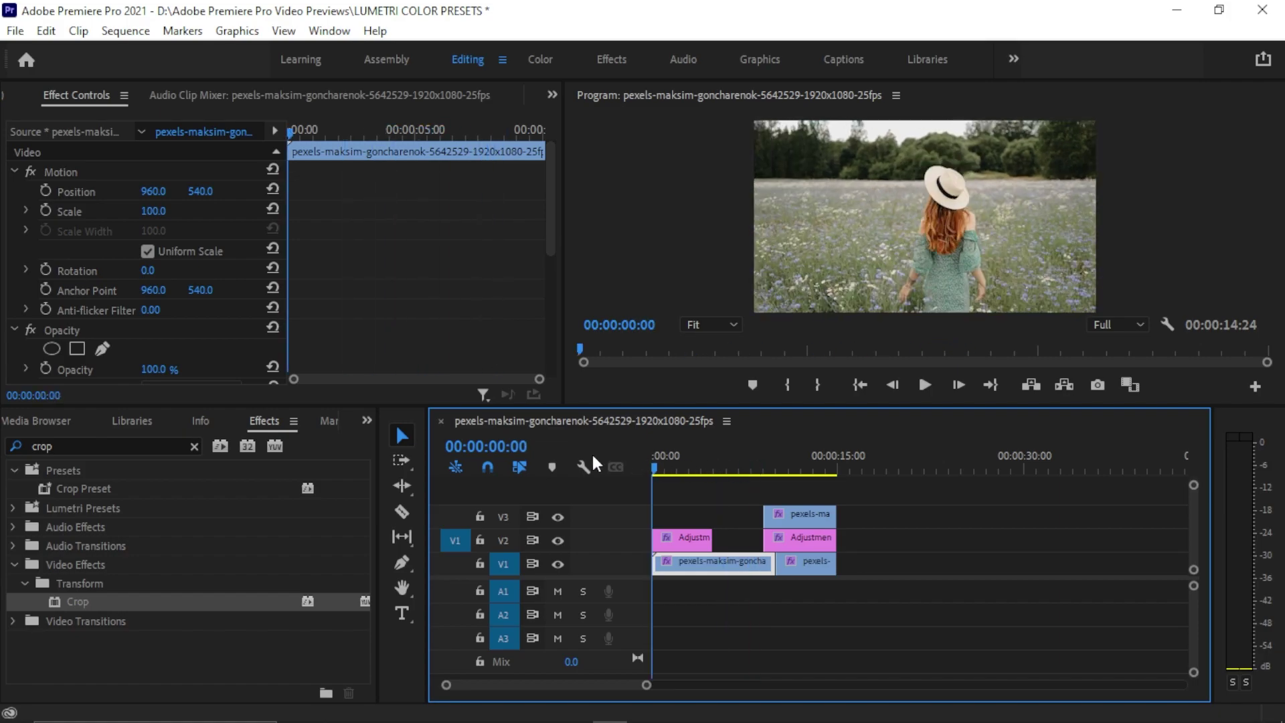
click(677, 540)
scroll(117, 318, down, 5)
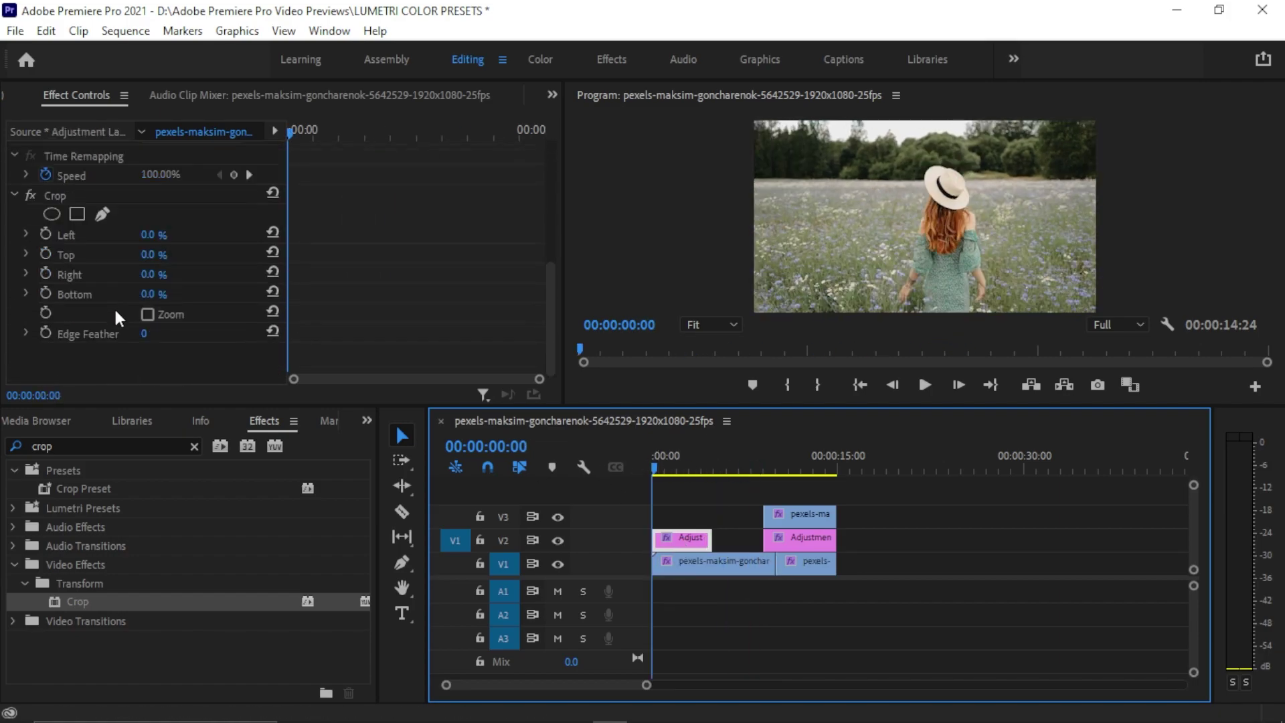
click(151, 214)
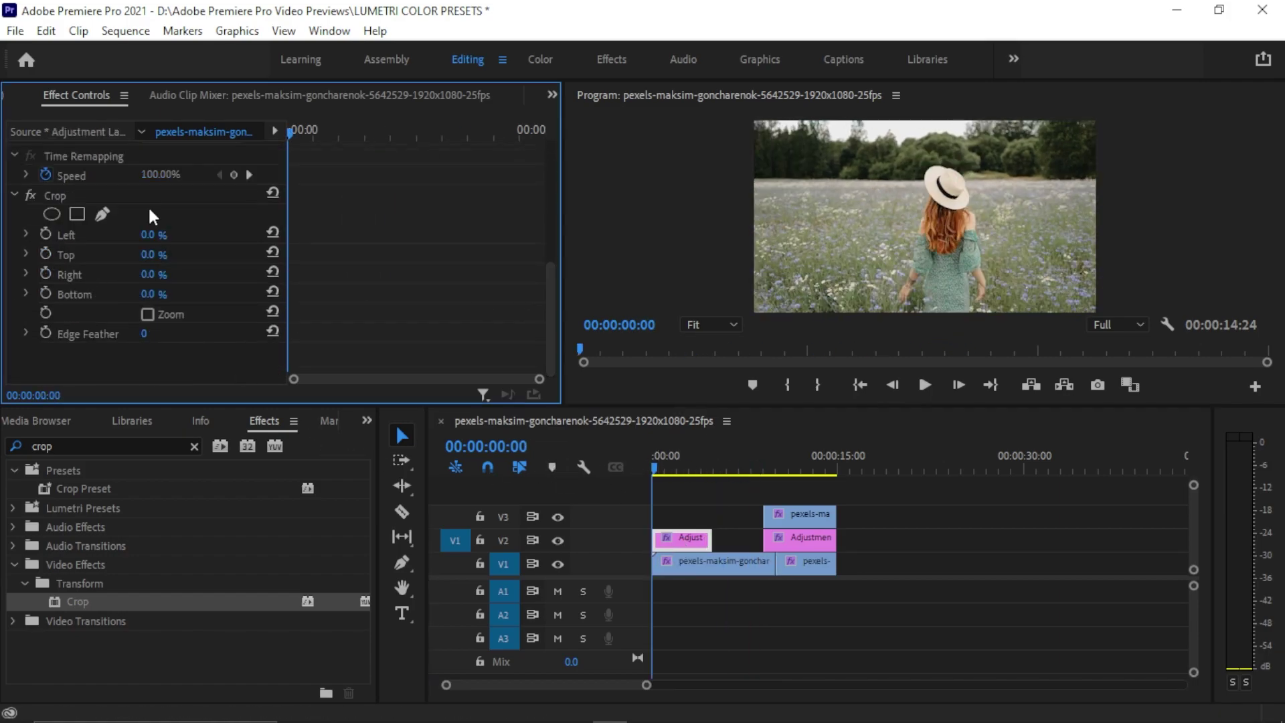
click(45, 254)
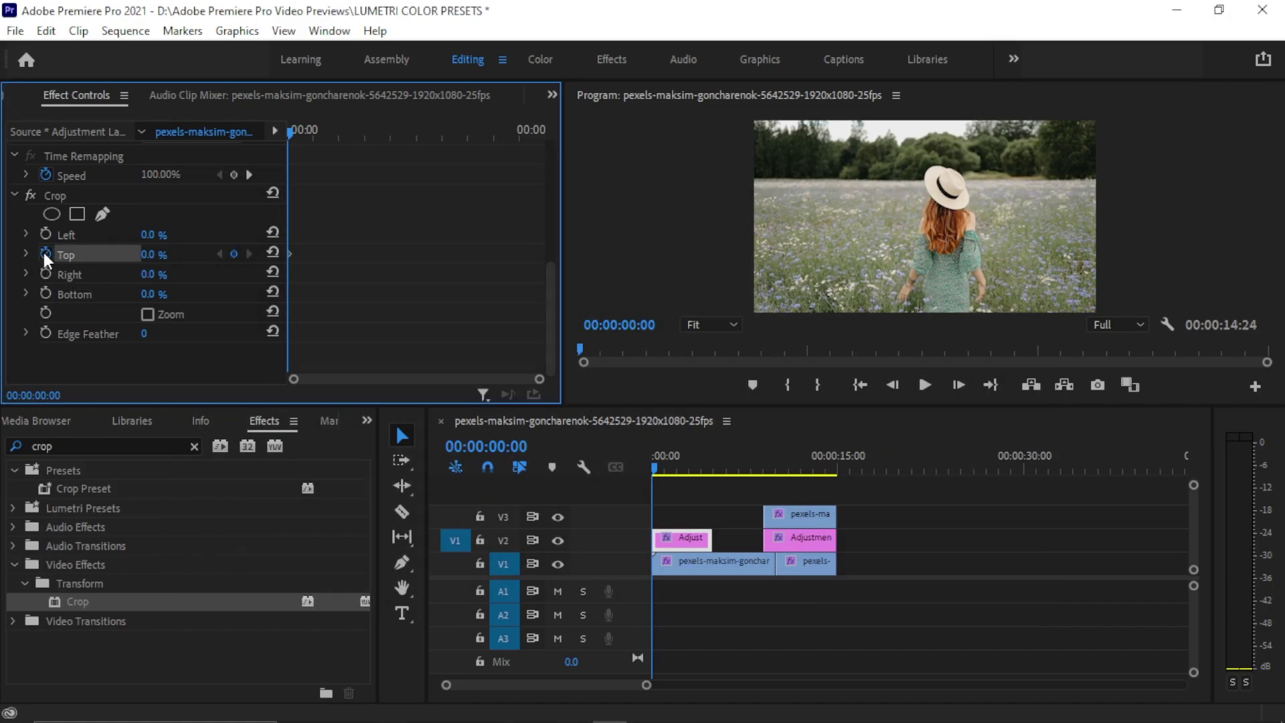
click(46, 293)
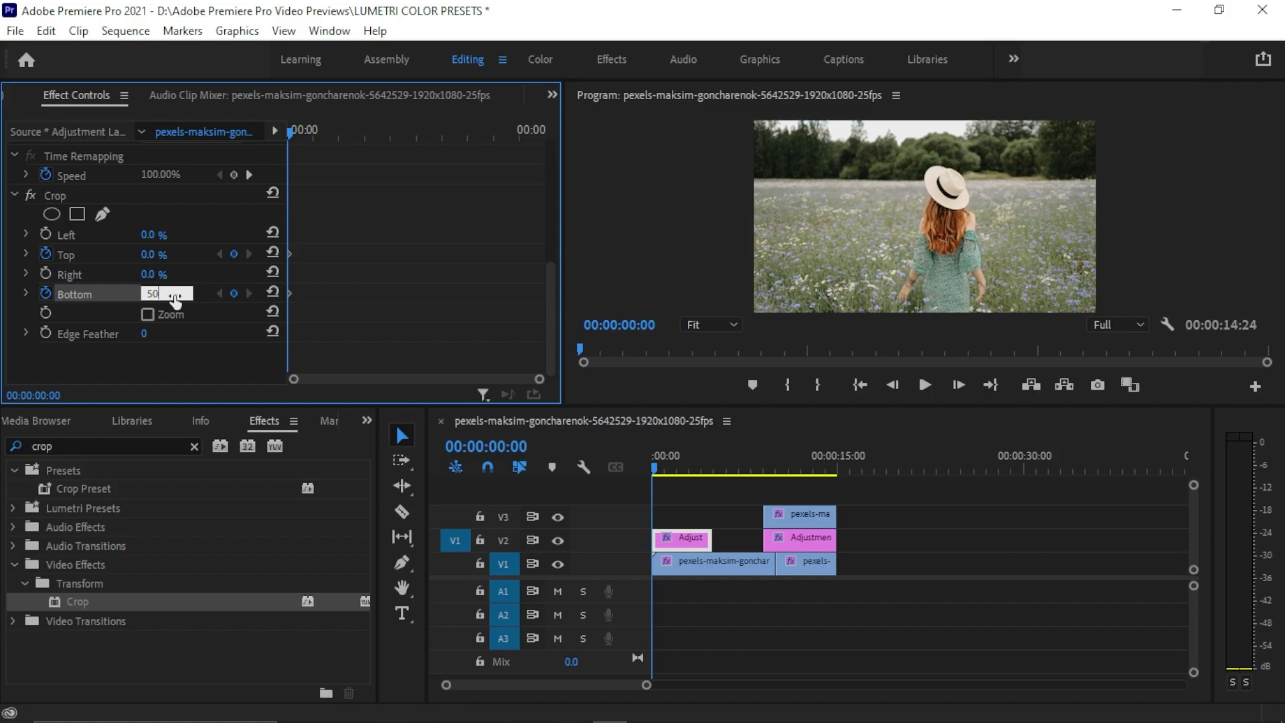
key(Return)
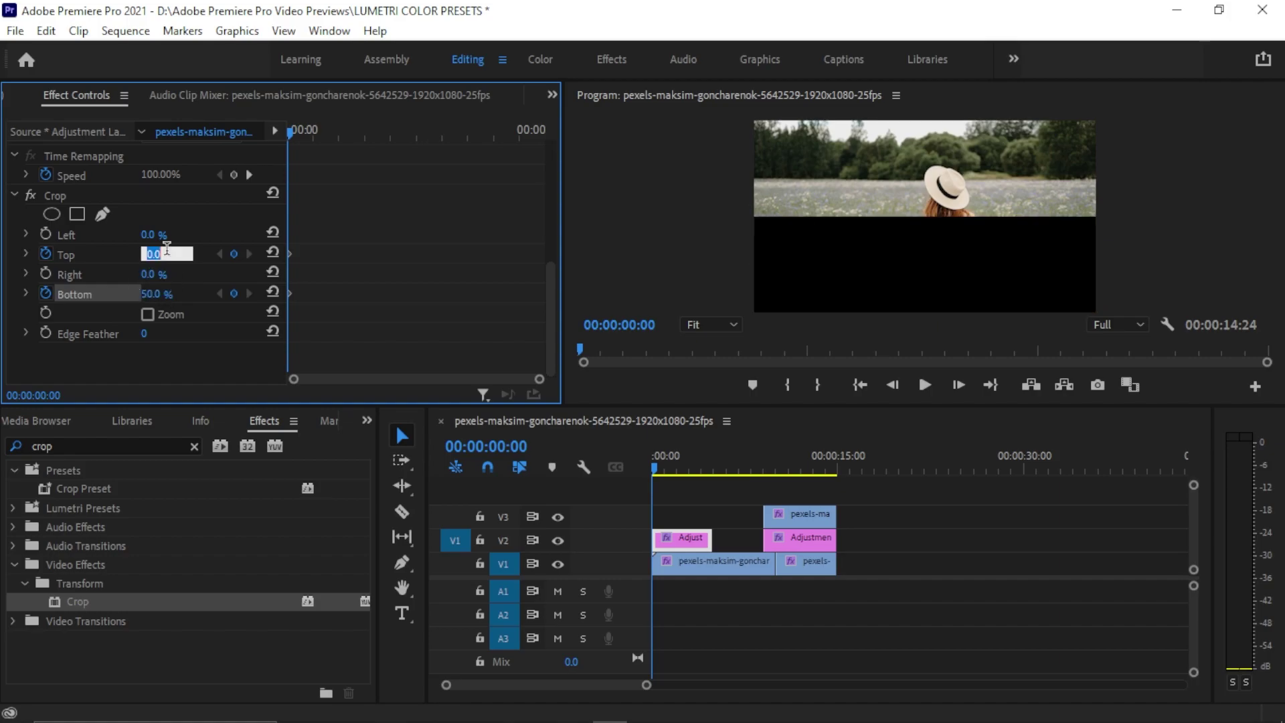
text(50)
key(Return)
Step: Add Crop Top and Bottom keyframes at 00:00:04:24 on the first adjustment layer and set both to 0%
drag(296, 131, 535, 174)
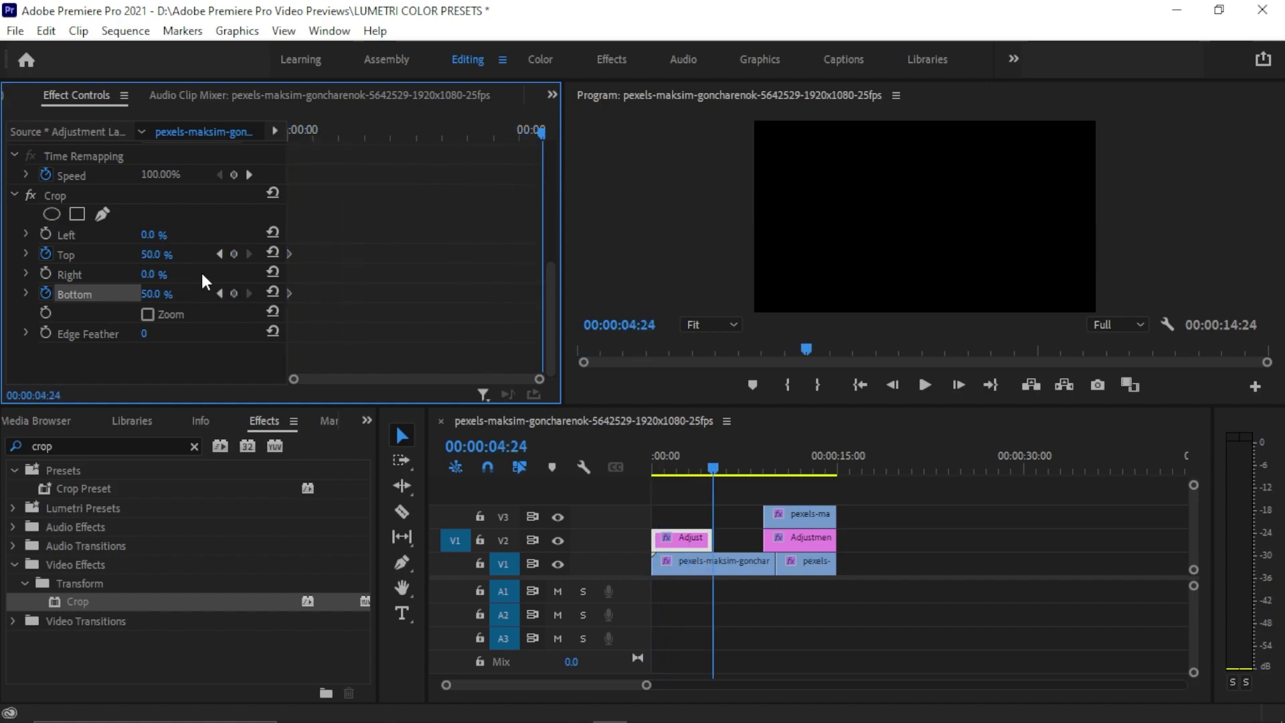
click(232, 252)
click(232, 293)
click(165, 289)
click(166, 253)
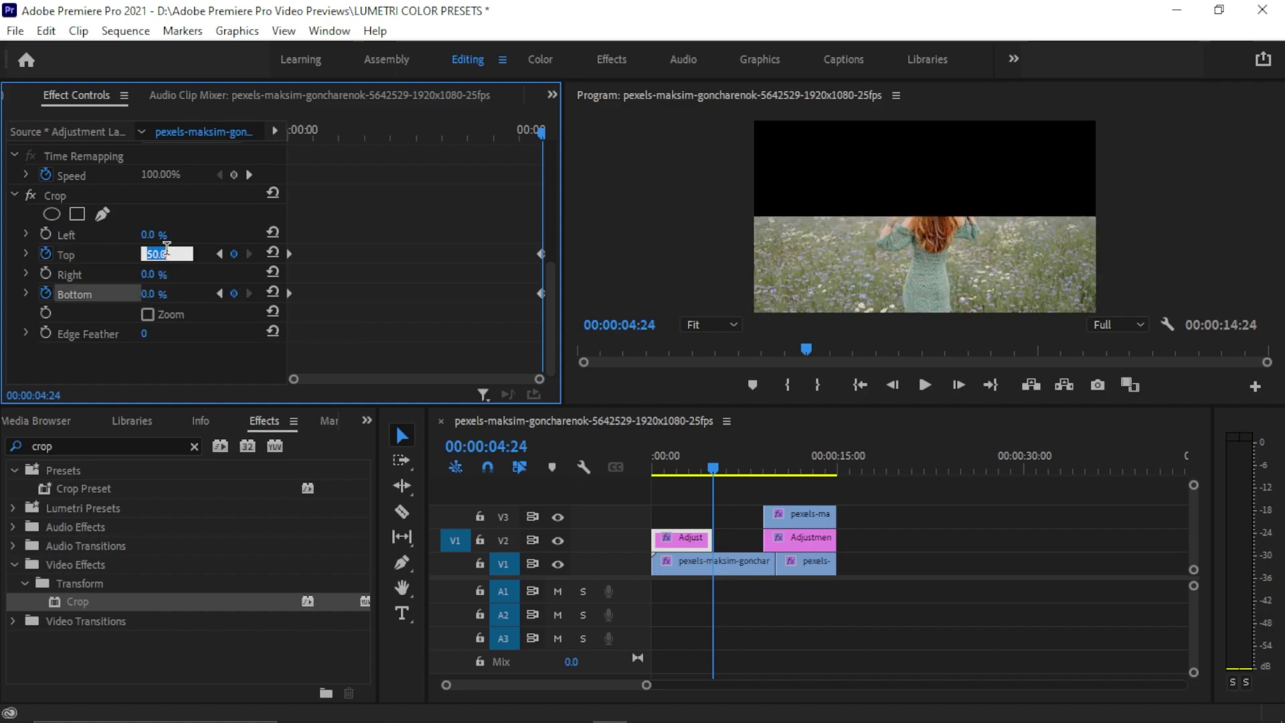
key(Return)
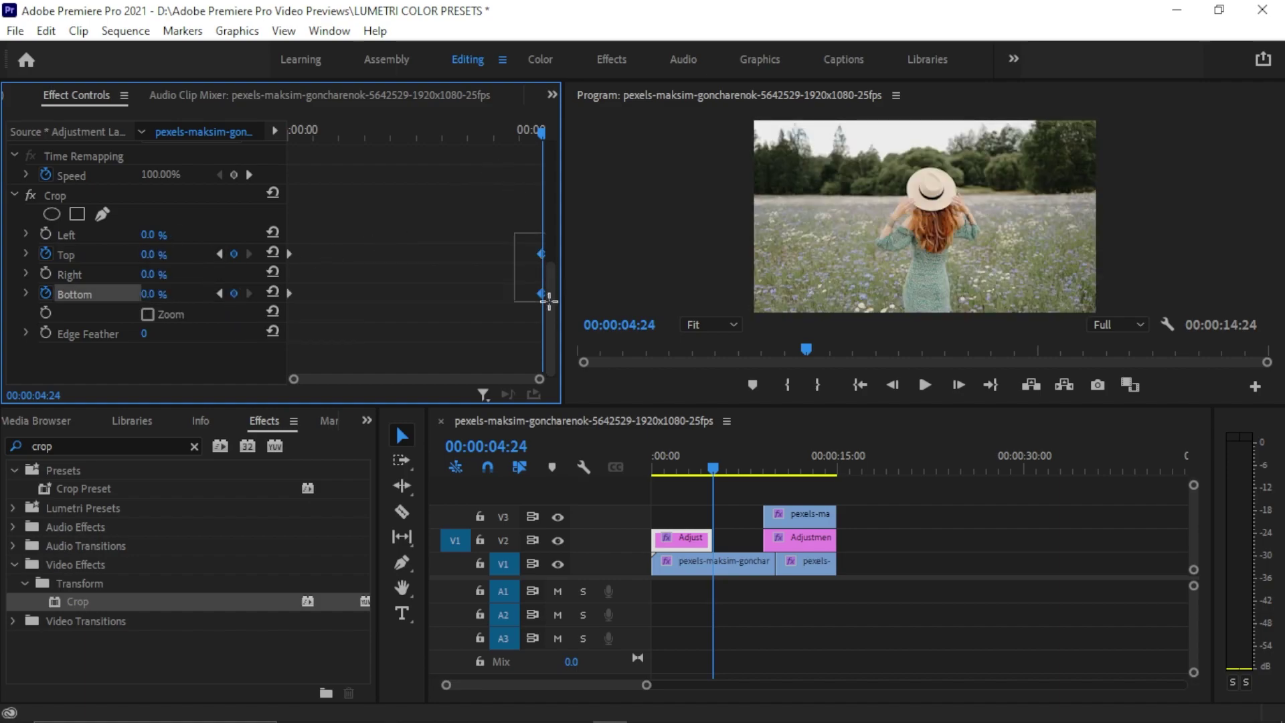
Step: Apply easing to the ending and starting Crop keyframes of the first adjustment layer and preview the opening from the start
right_click(539, 294)
click(580, 579)
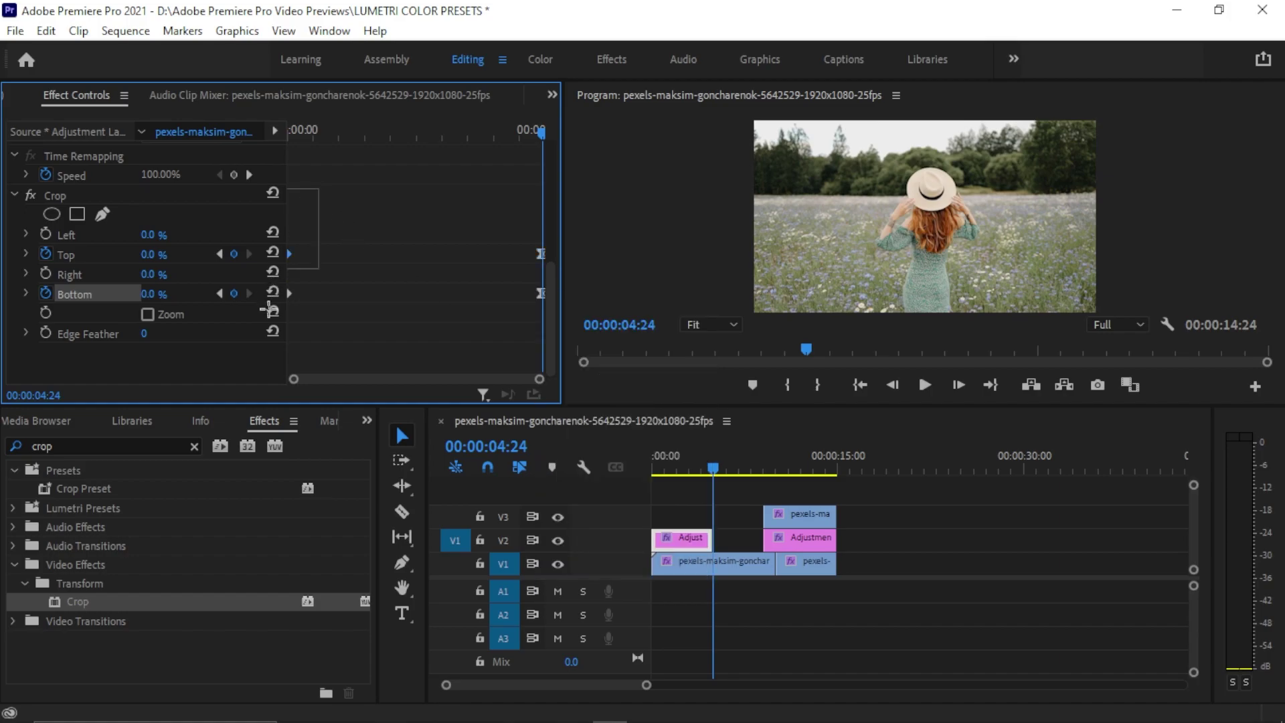
right_click(289, 257)
click(372, 526)
key(Home)
drag(289, 132, 508, 271)
Step: Extend the starts of the V3 copy and the second adjustment layer back to about 00:00:07:20
drag(704, 469, 749, 497)
drag(764, 540, 750, 516)
mouse_move(749, 467)
mouse_down()
mouse_move(738, 459)
mouse_move(752, 466)
mouse_up()
click(787, 518)
click(748, 467)
Step: Rework the V1 cut so that the second segment starts at about 00:00:07:20, beneath the V3 copy
click(809, 564)
key(Delete)
key(c)
click(763, 572)
key(v)
click(777, 511)
key(ctrl+z)
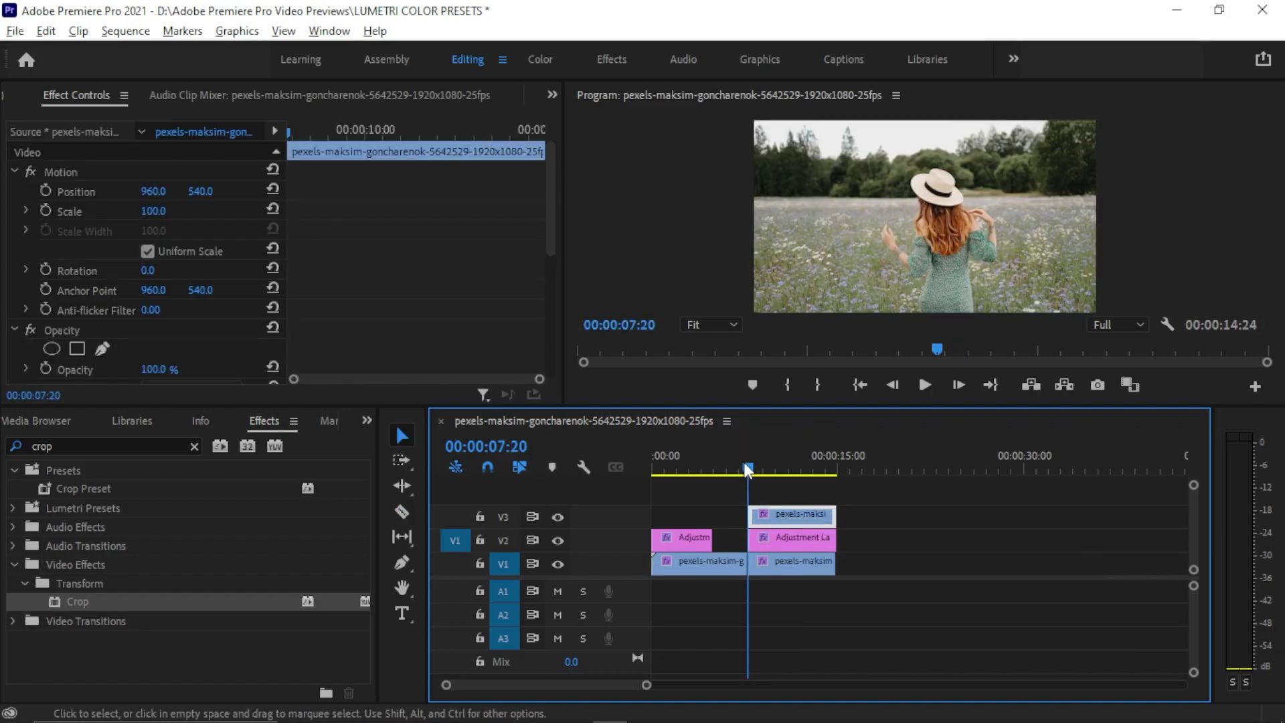
Step: In the Color workspace, apply the creative look green 4 to the second V1 segment
click(789, 540)
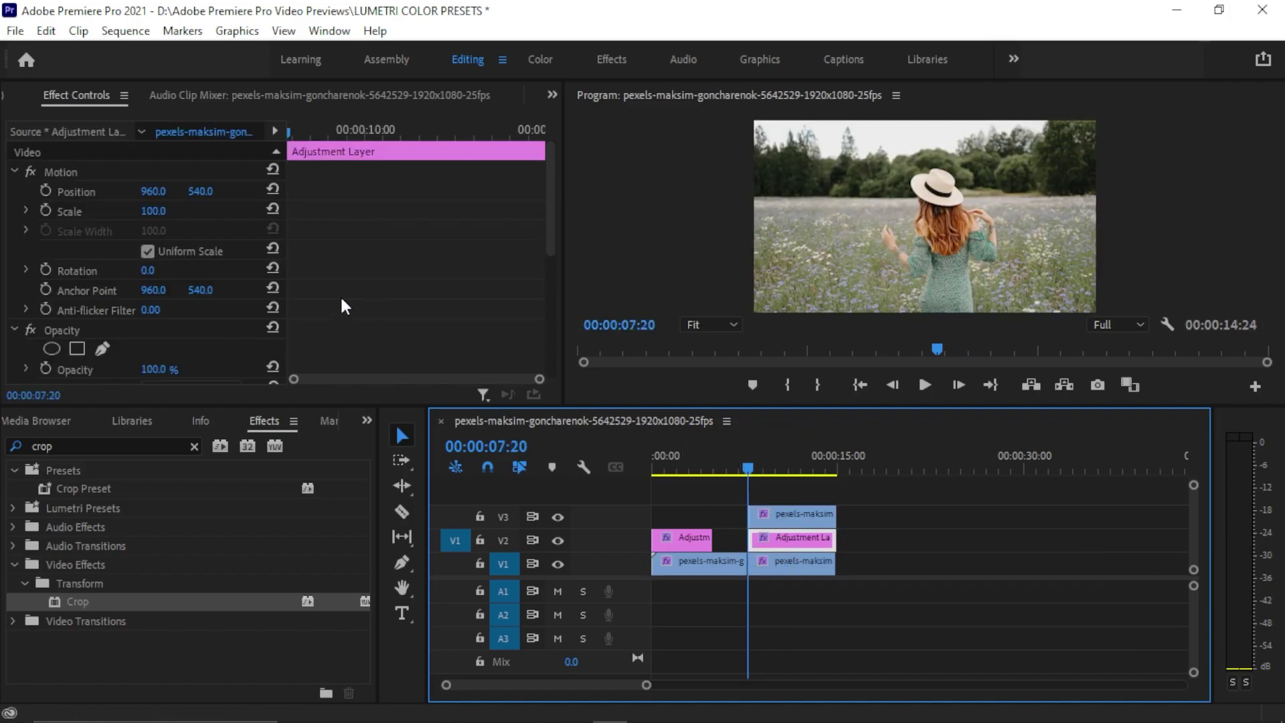
click(565, 65)
click(1235, 248)
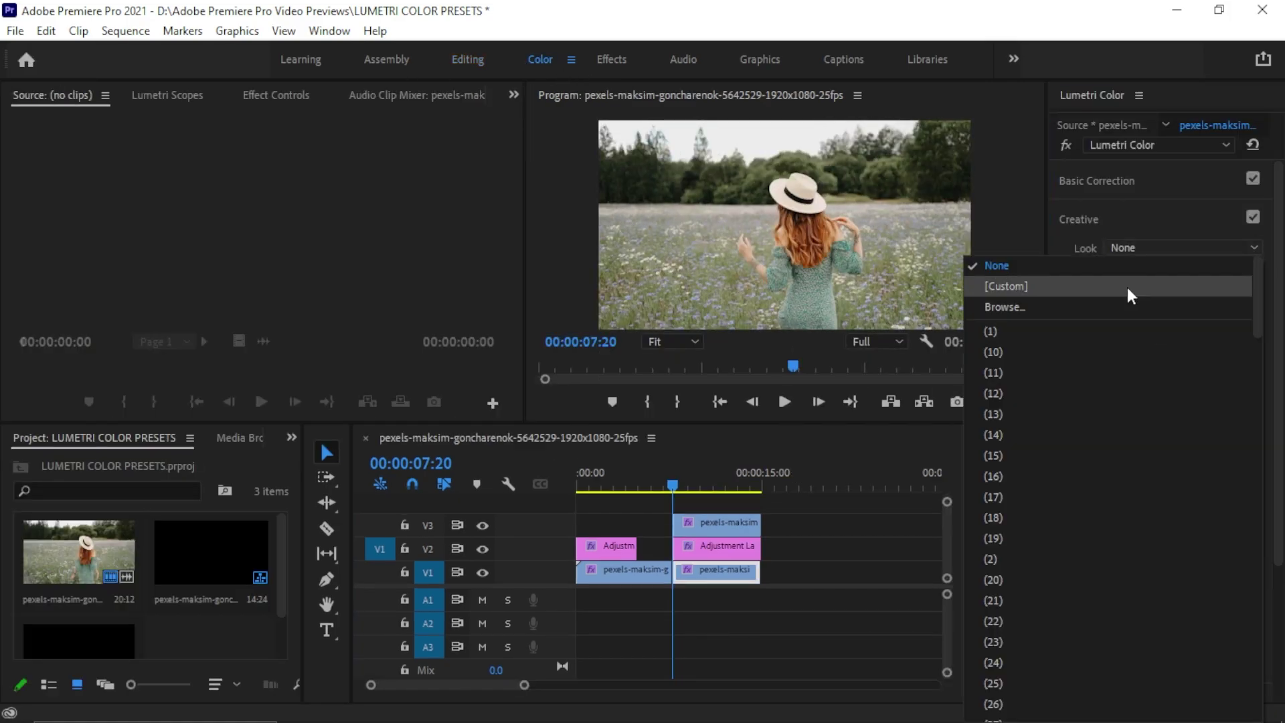
scroll(1111, 435, down, 15)
scroll(1097, 522, up, 8)
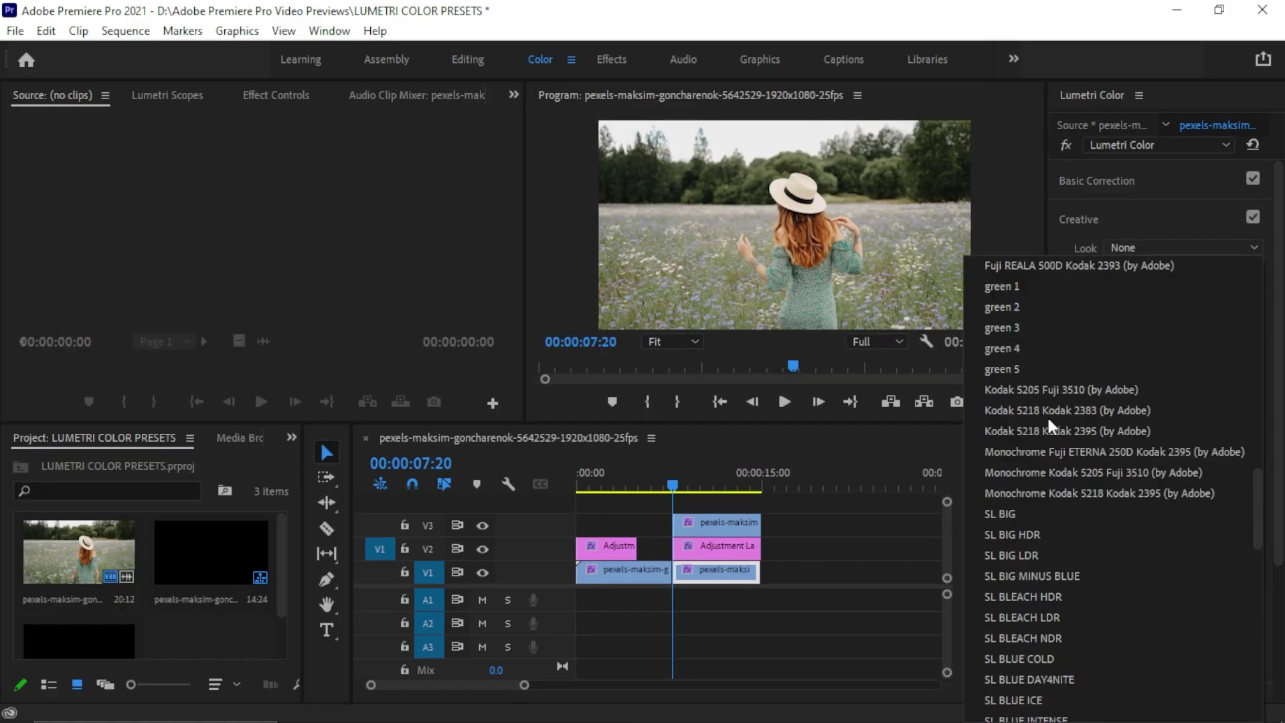
click(1027, 358)
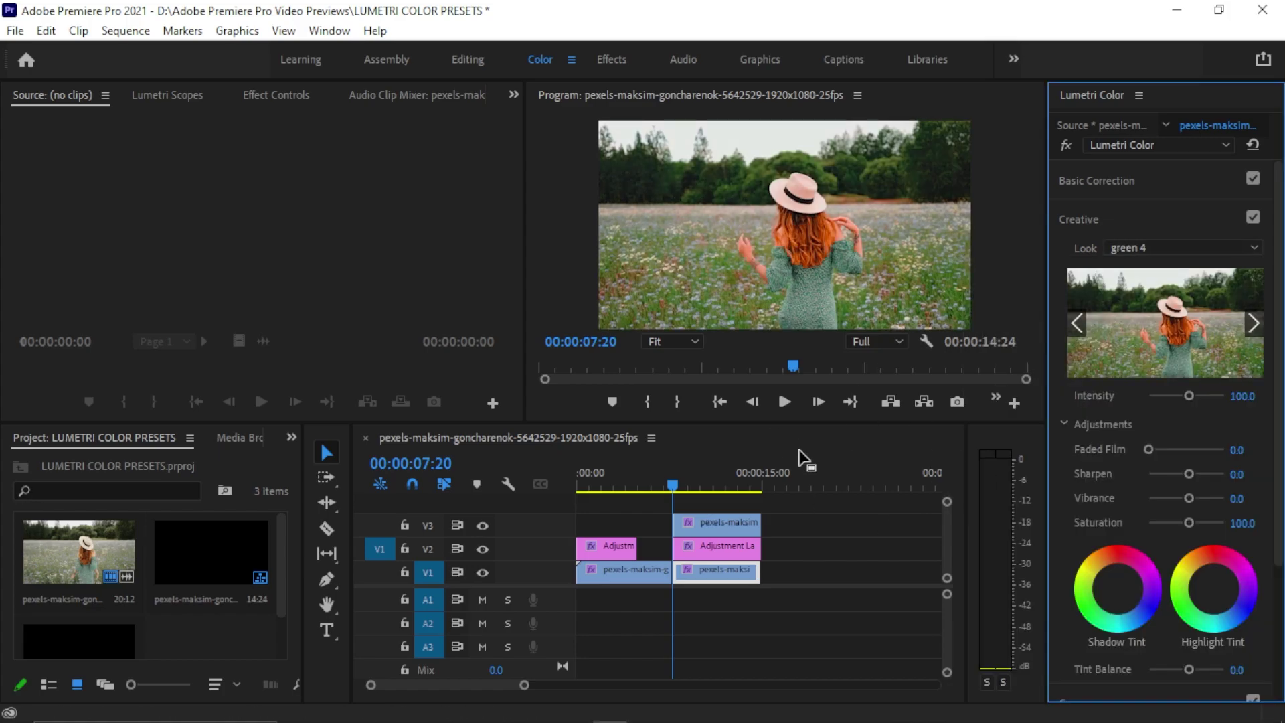
Step: Zoom in on the cut and align the starts of the V3 copy and the second adjustment layer with it at 00:00:07:20
mouse_move(670, 485)
mouse_down()
mouse_move(690, 487)
mouse_move(661, 489)
mouse_move(683, 494)
mouse_move(672, 493)
mouse_up()
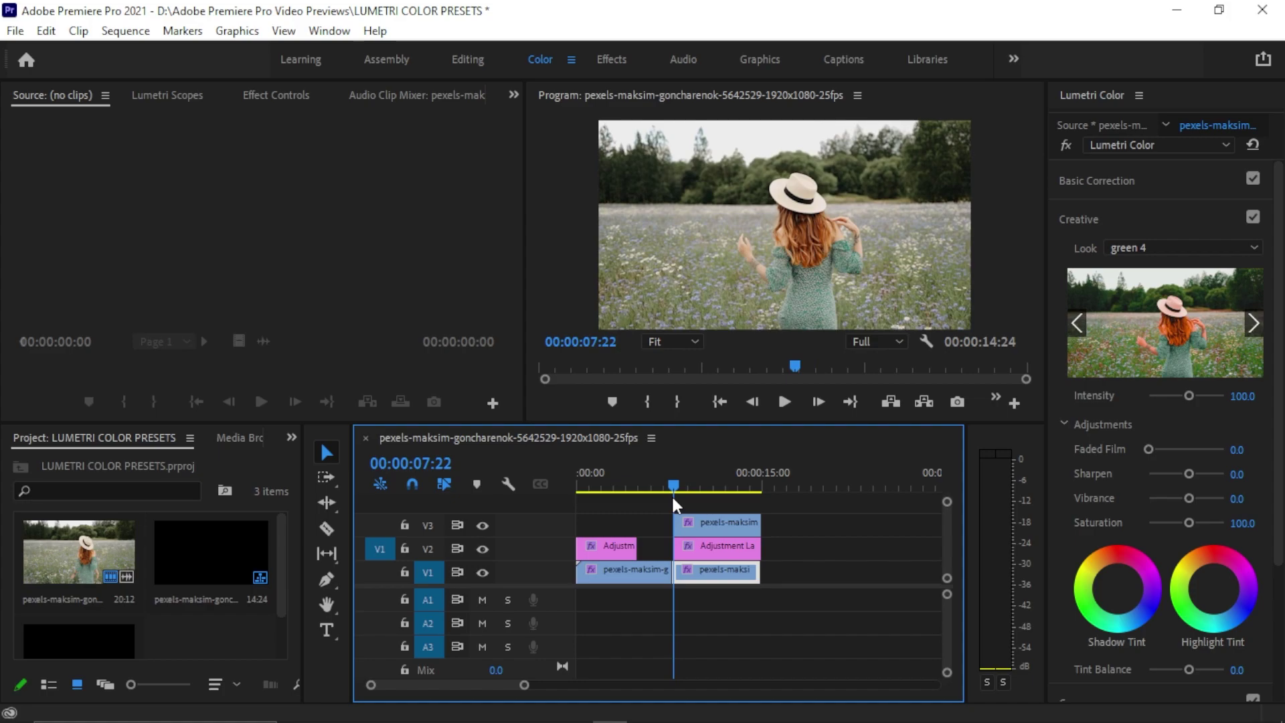
scroll(671, 494, up, 5)
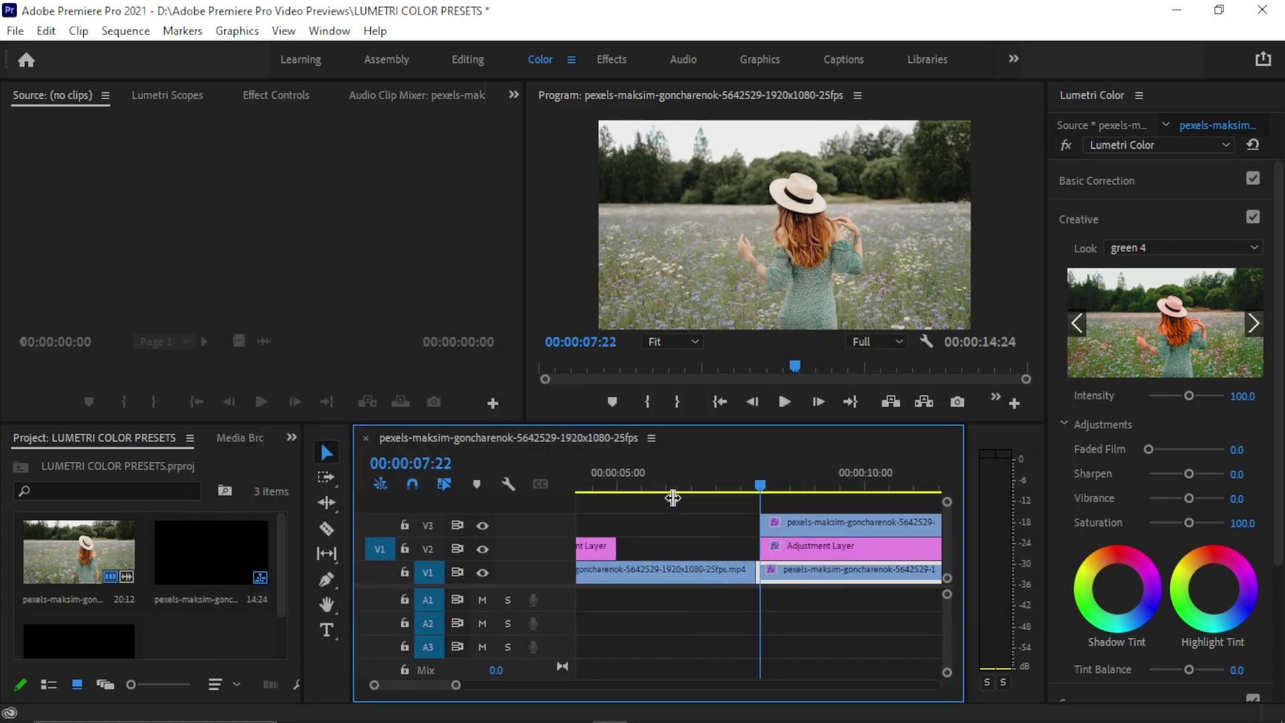
drag(761, 545, 756, 523)
mouse_move(749, 476)
mouse_down()
mouse_move(766, 482)
mouse_move(752, 492)
mouse_up()
Step: Apply the Crop effect to the V3 clip and show its Crop settings in Effect Controls
click(787, 517)
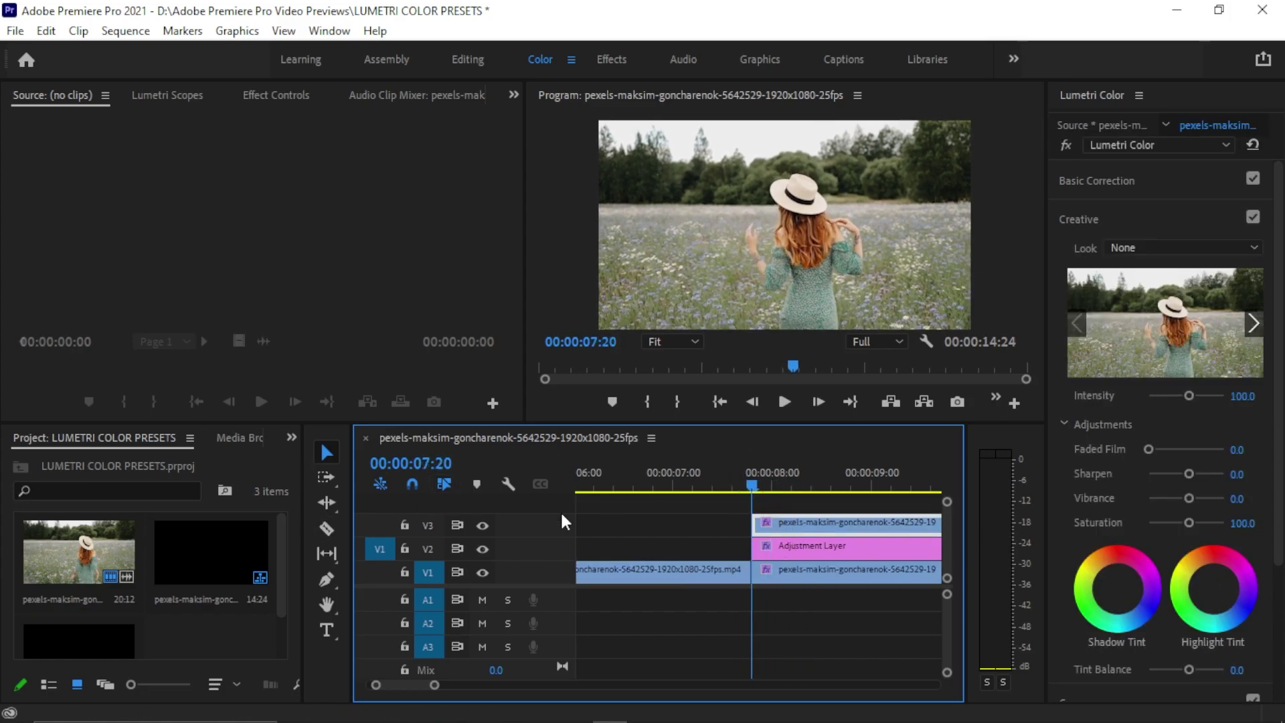
click(303, 436)
click(333, 536)
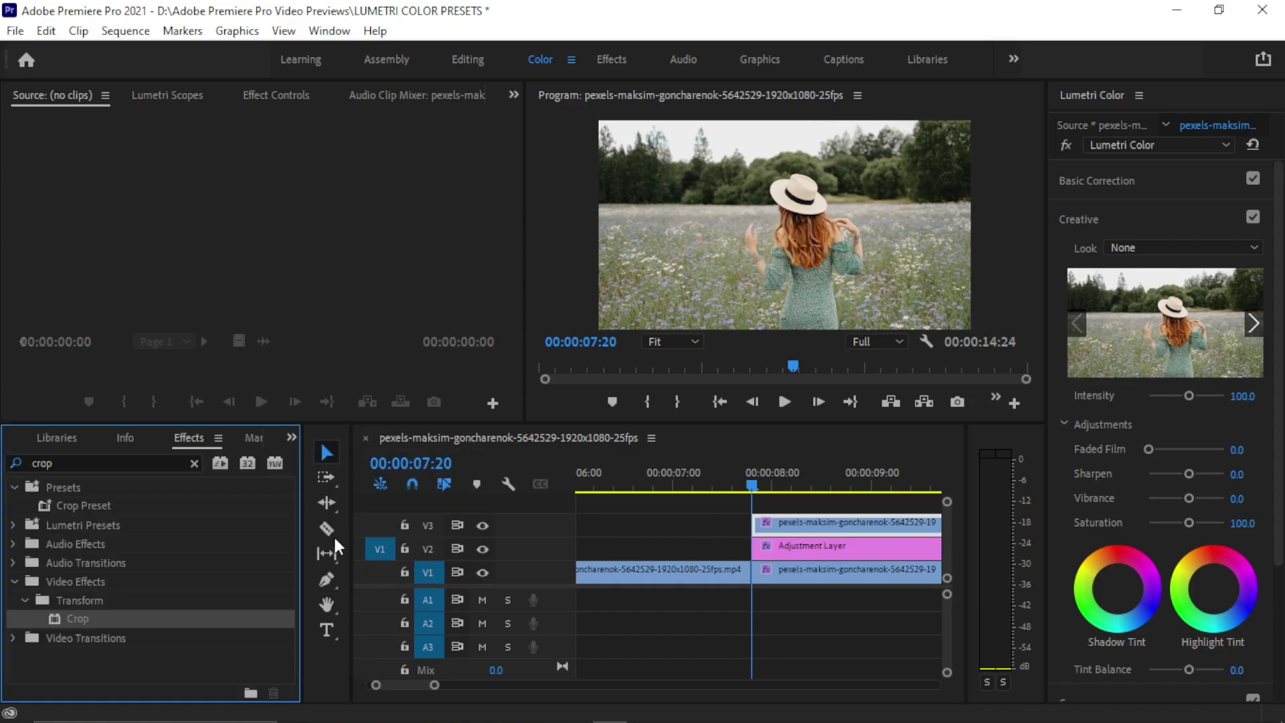
drag(110, 626, 776, 522)
click(289, 108)
scroll(163, 356, down, 10)
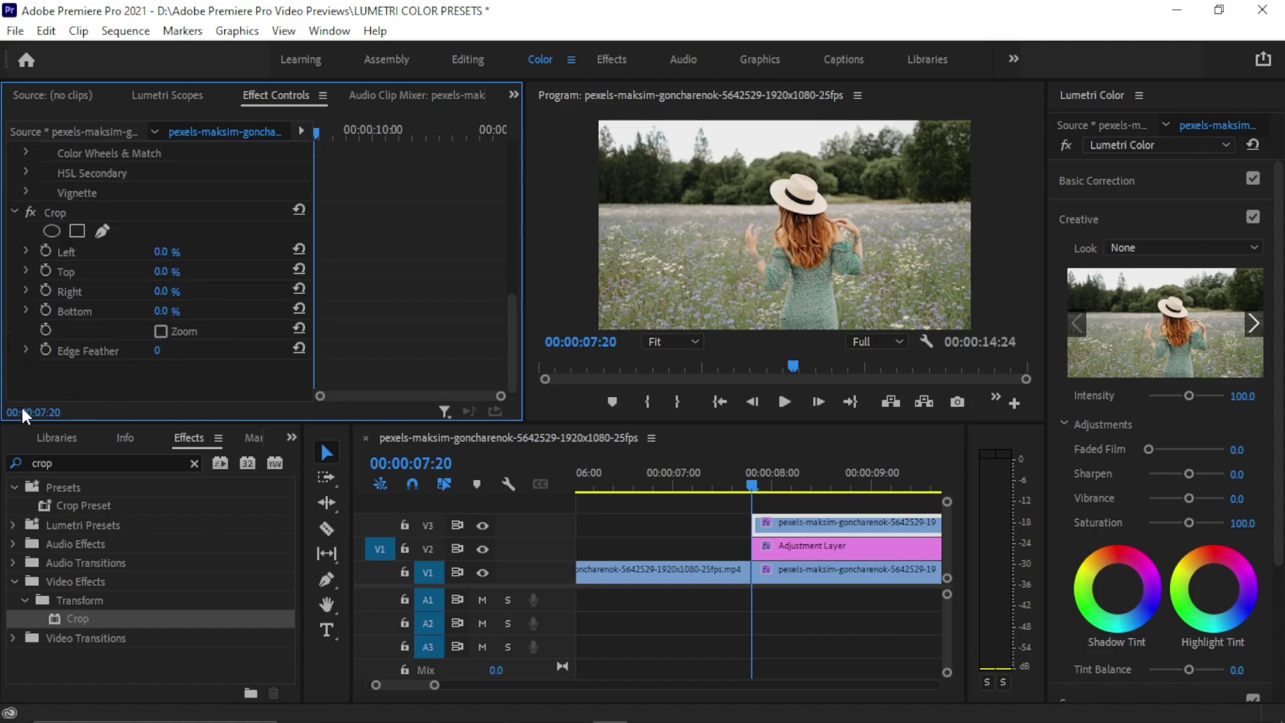
Step: Keyframe the V3 clip's Crop Left value from 0% at 00:00:07:20 to 100% at 00:00:11:23
click(43, 251)
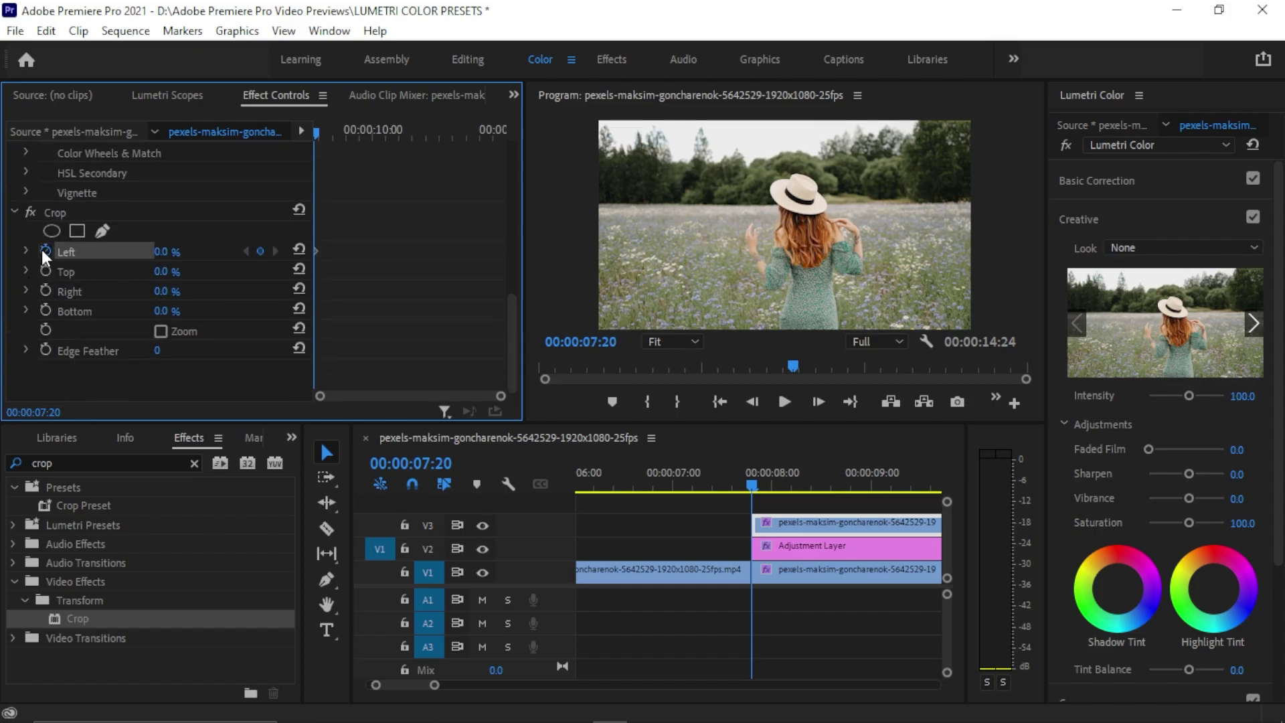
drag(316, 134, 427, 166)
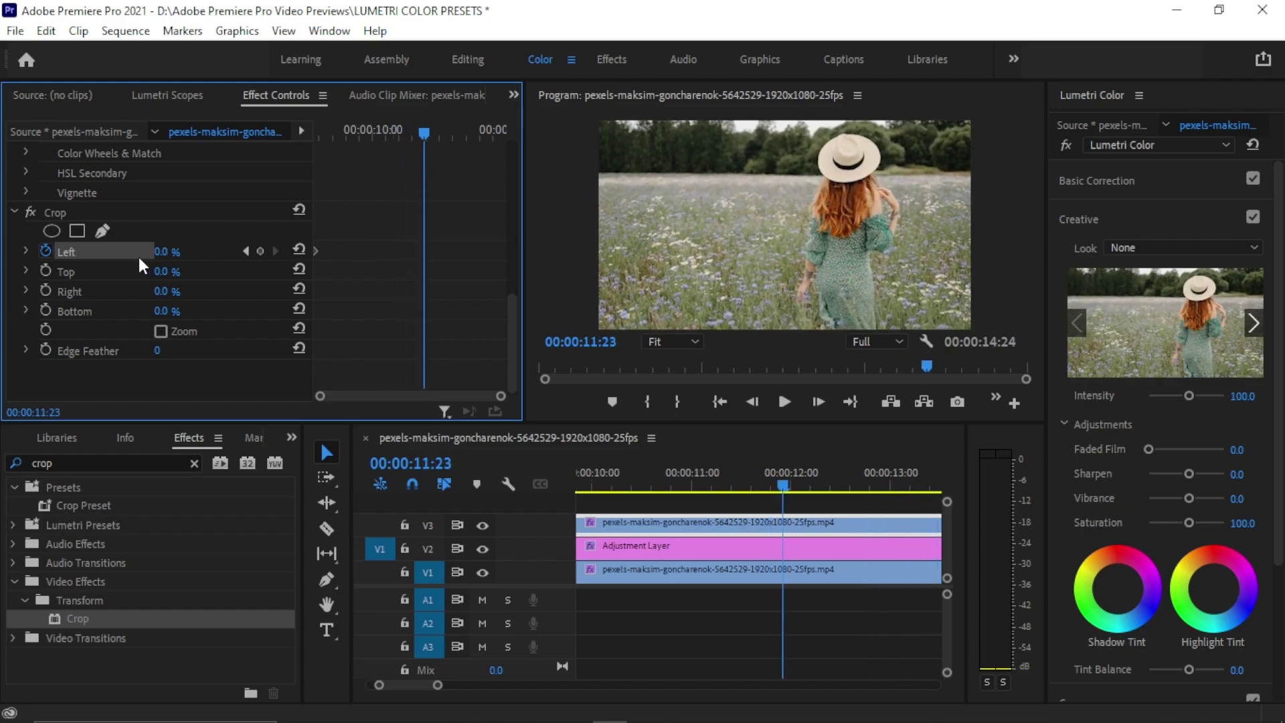
drag(163, 257, 230, 257)
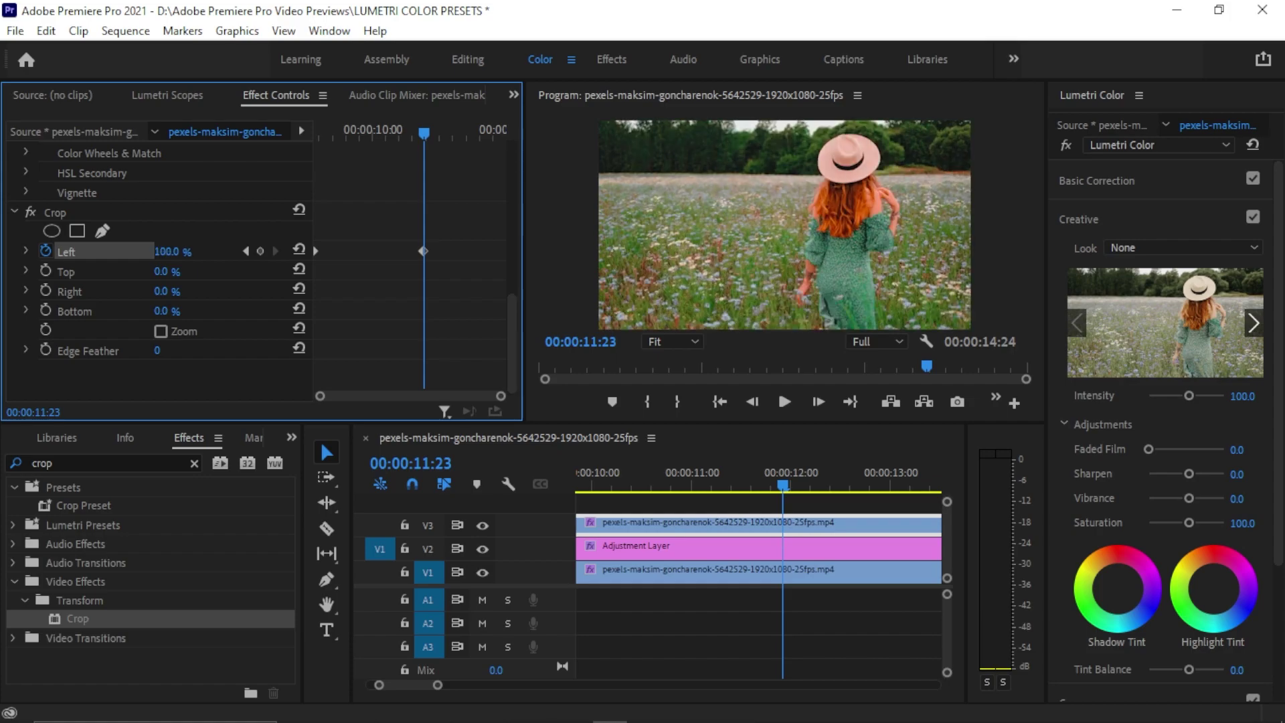
Step: Apply easing to both Crop Left keyframes on the V3 clip and return the playhead to 00:00:07:20
right_click(423, 251)
click(499, 461)
drag(303, 292, 303, 293)
right_click(312, 249)
click(396, 520)
drag(420, 133, 264, 147)
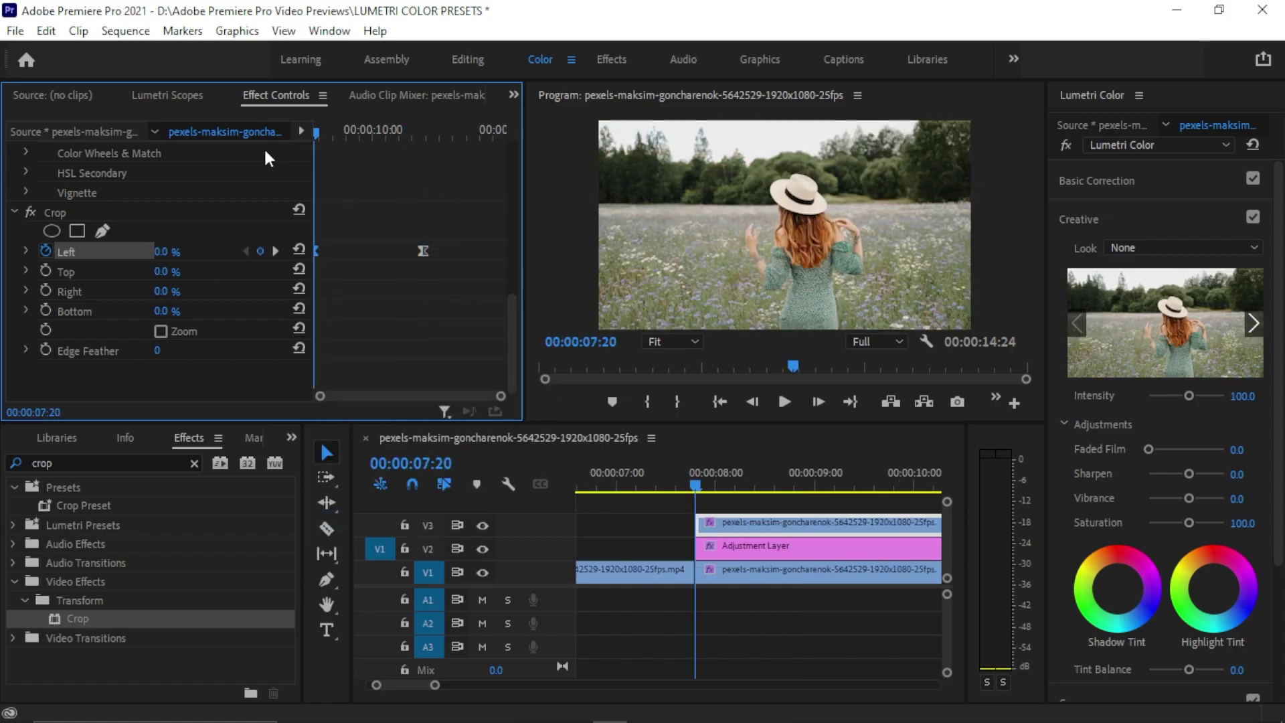
Step: Preview the Crop wipe up to 00:00:12:15 and split the V3 clip and V2 adjustment layer at that point
key(space)
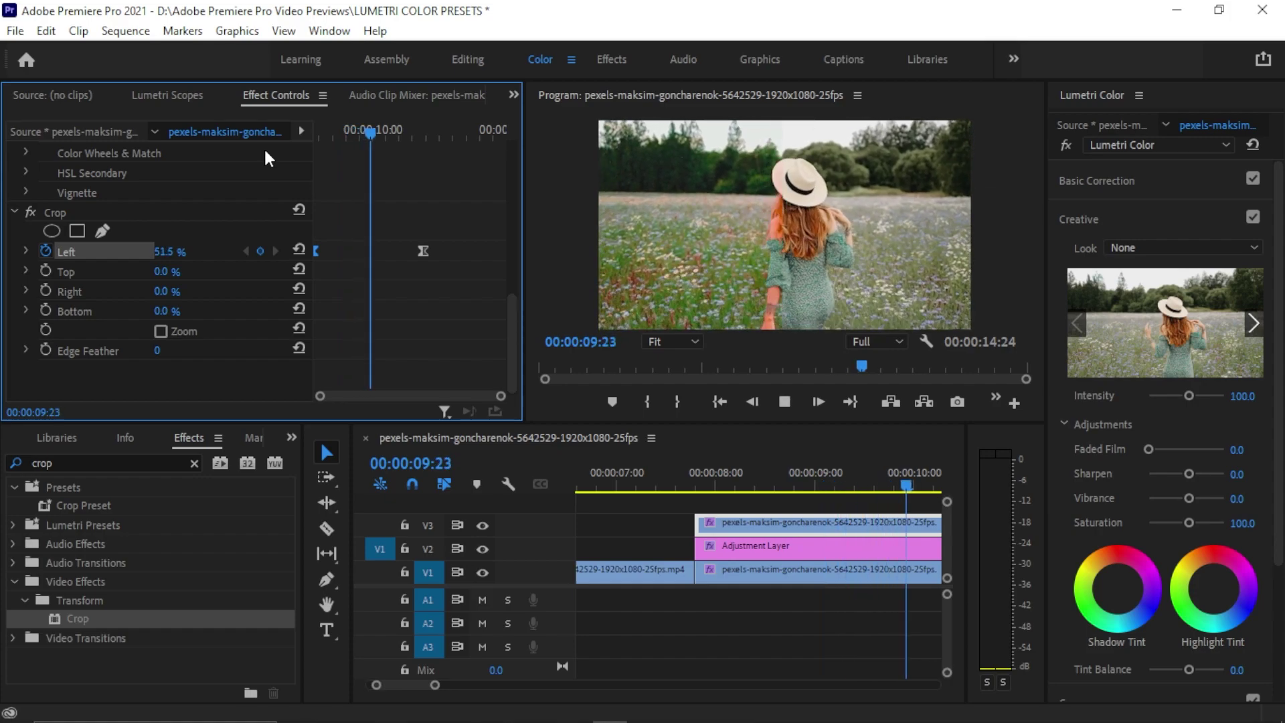
key(space)
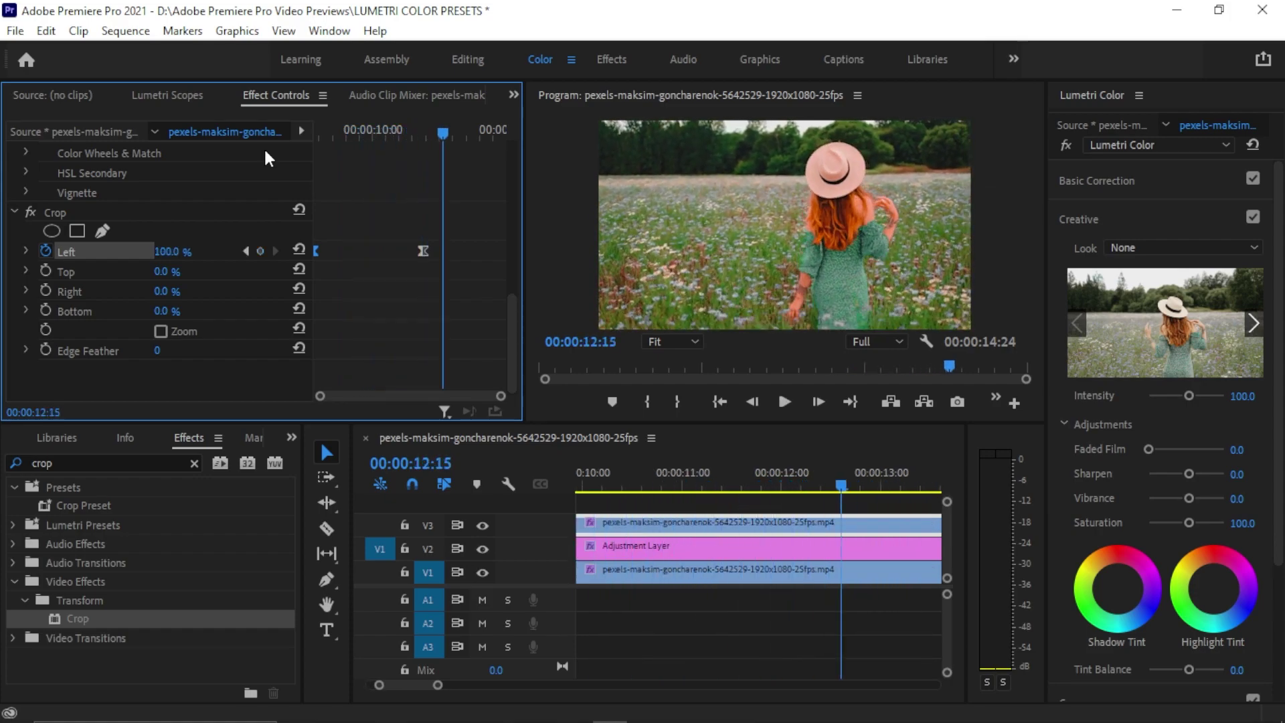
key(c)
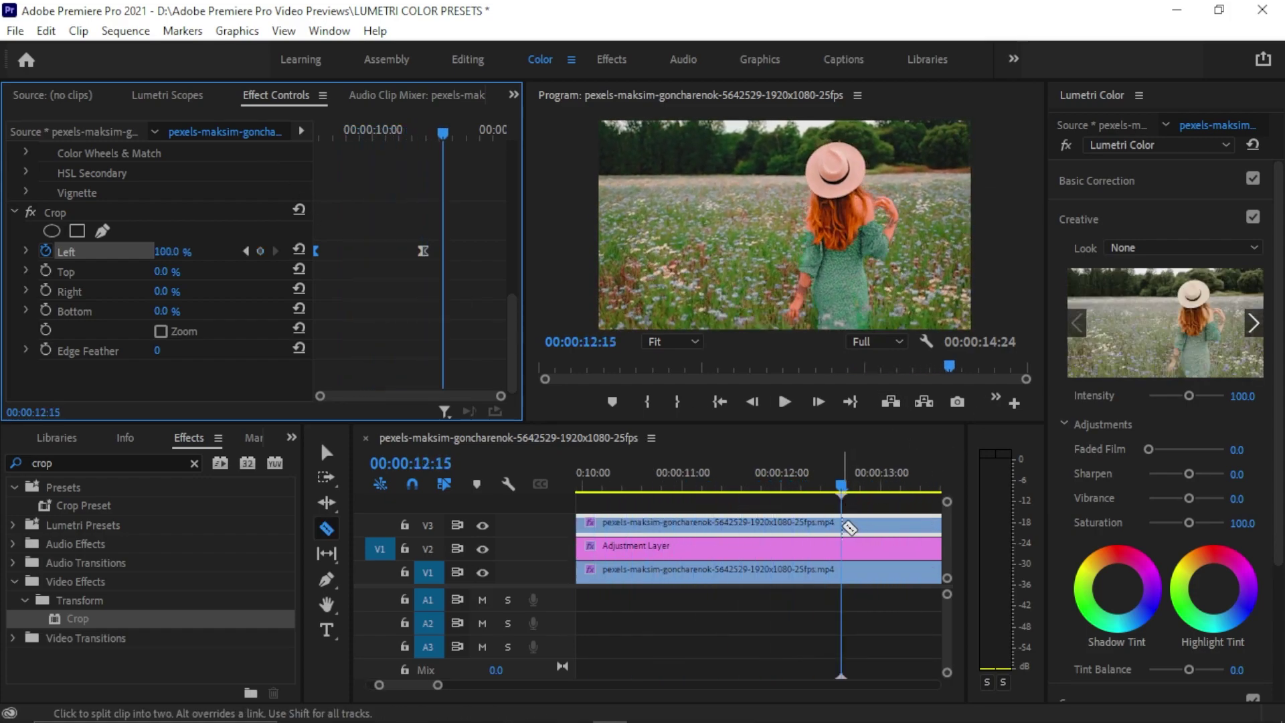
click(841, 523)
click(841, 550)
key(v)
Step: Apply the Crop effect to the V2 adjustment layer segment after 00:00:12:15, keeping one Crop instance by deleting the duplicate
click(865, 551)
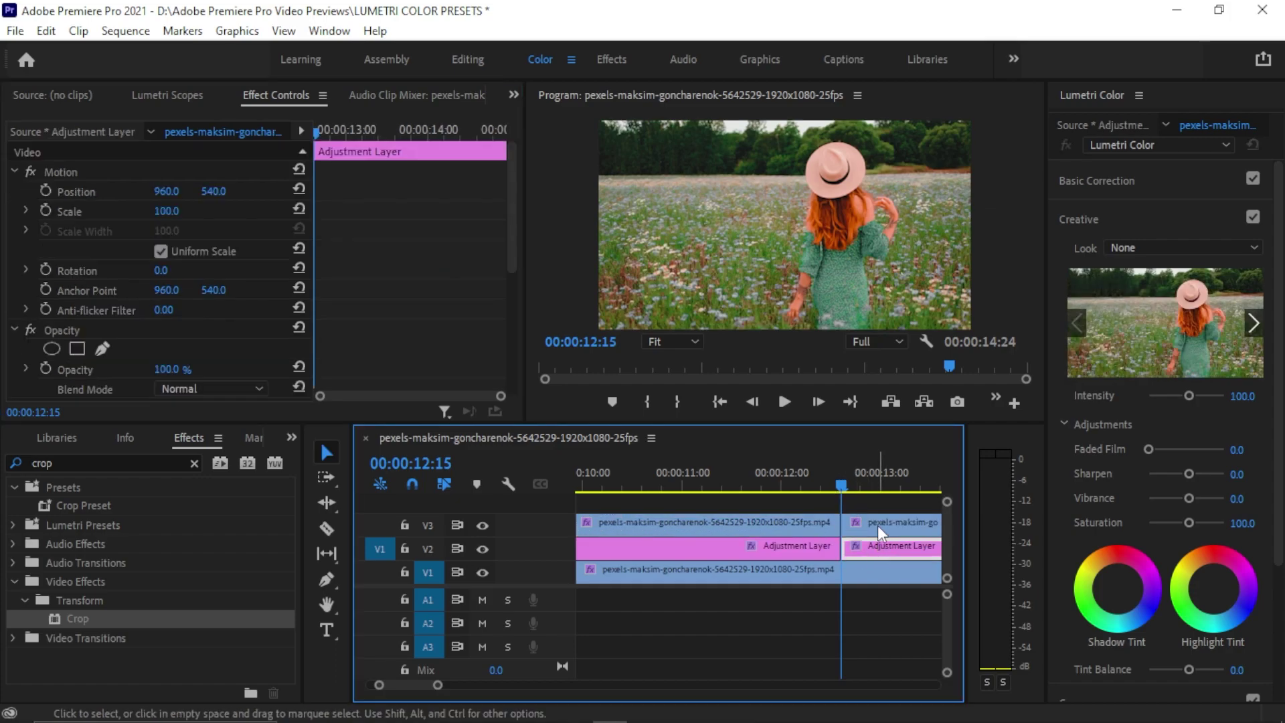
click(877, 524)
mouse_move(841, 483)
mouse_down()
mouse_move(866, 488)
mouse_move(850, 492)
mouse_up()
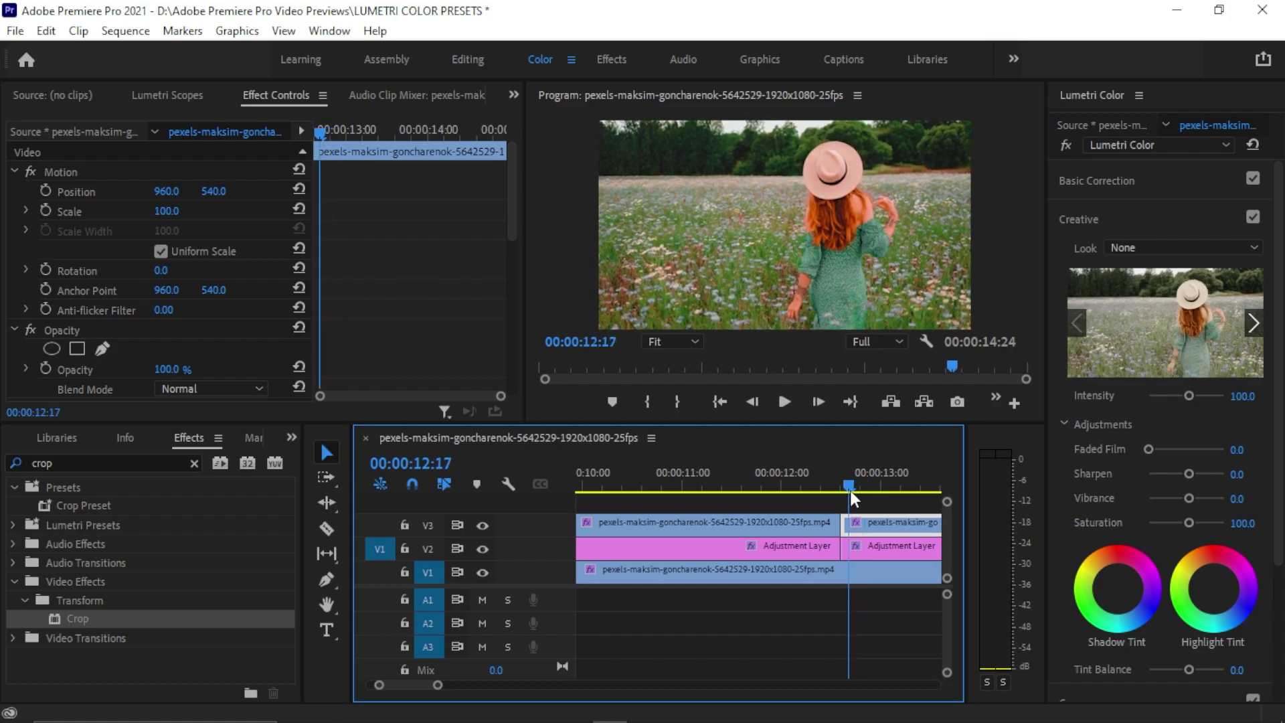
click(880, 552)
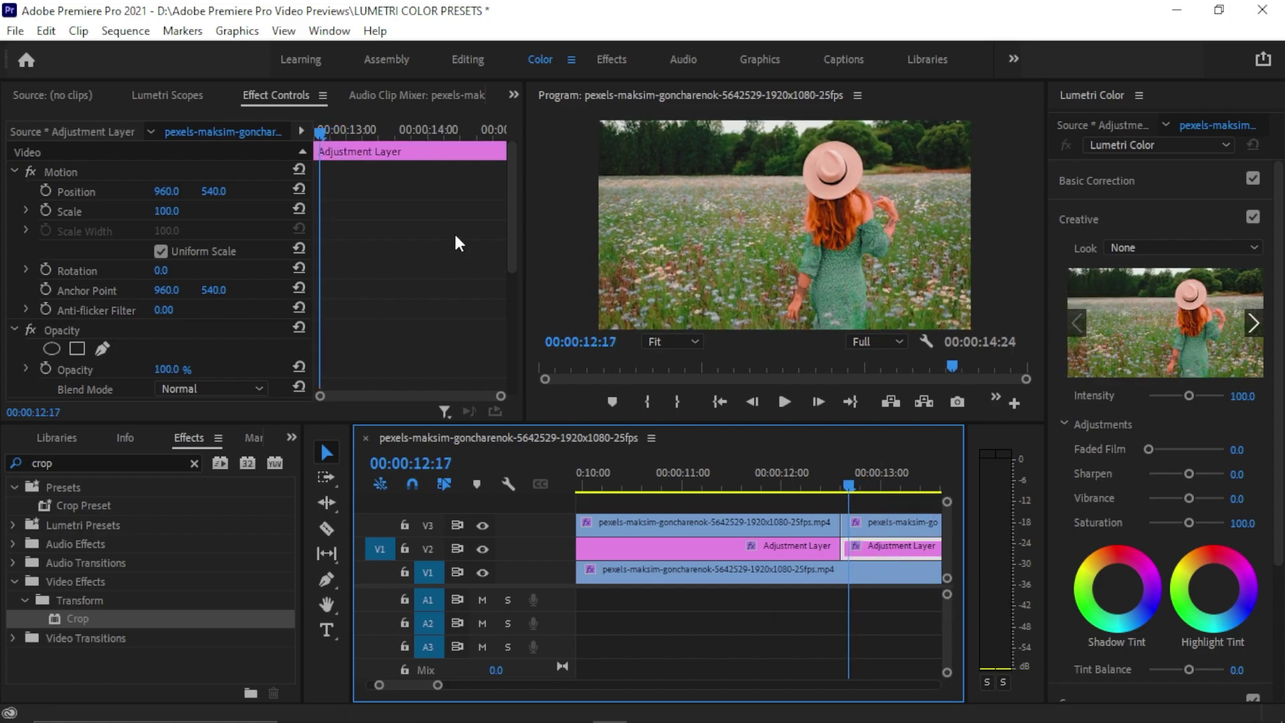
scroll(468, 241, down, 5)
scroll(478, 251, up, 5)
drag(164, 616, 899, 554)
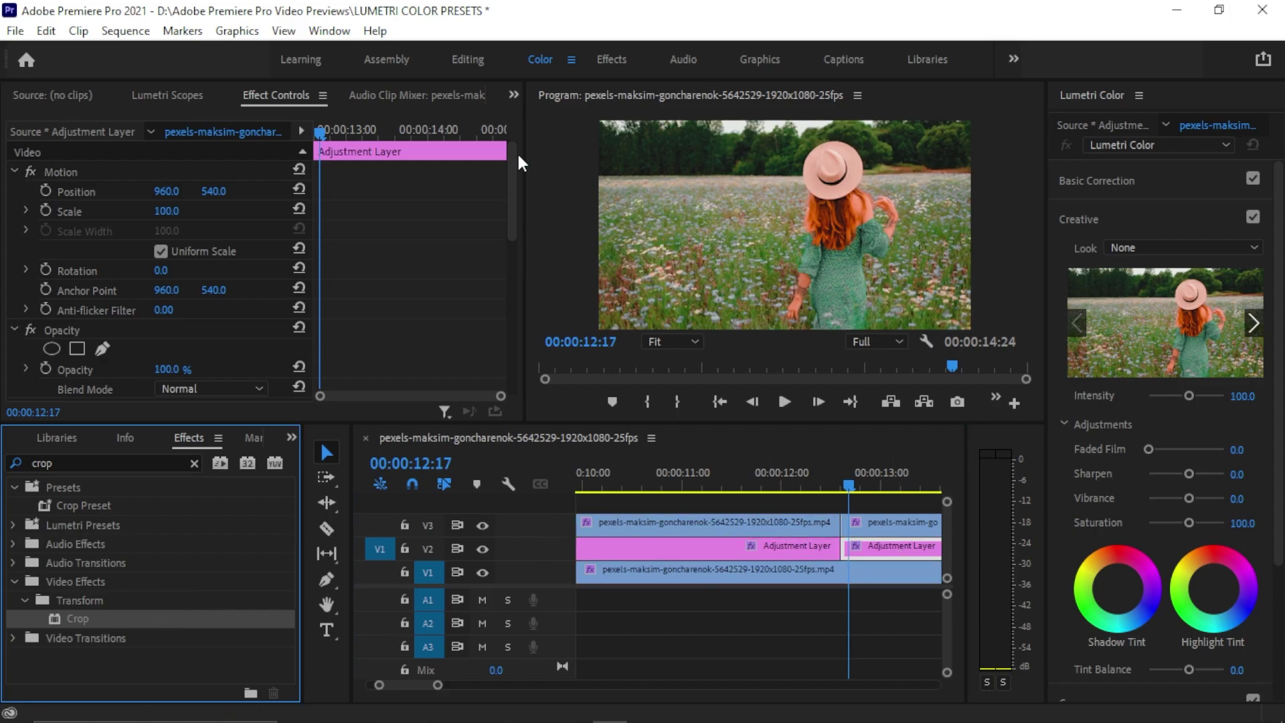
drag(319, 136, 379, 155)
scroll(195, 341, down, 10)
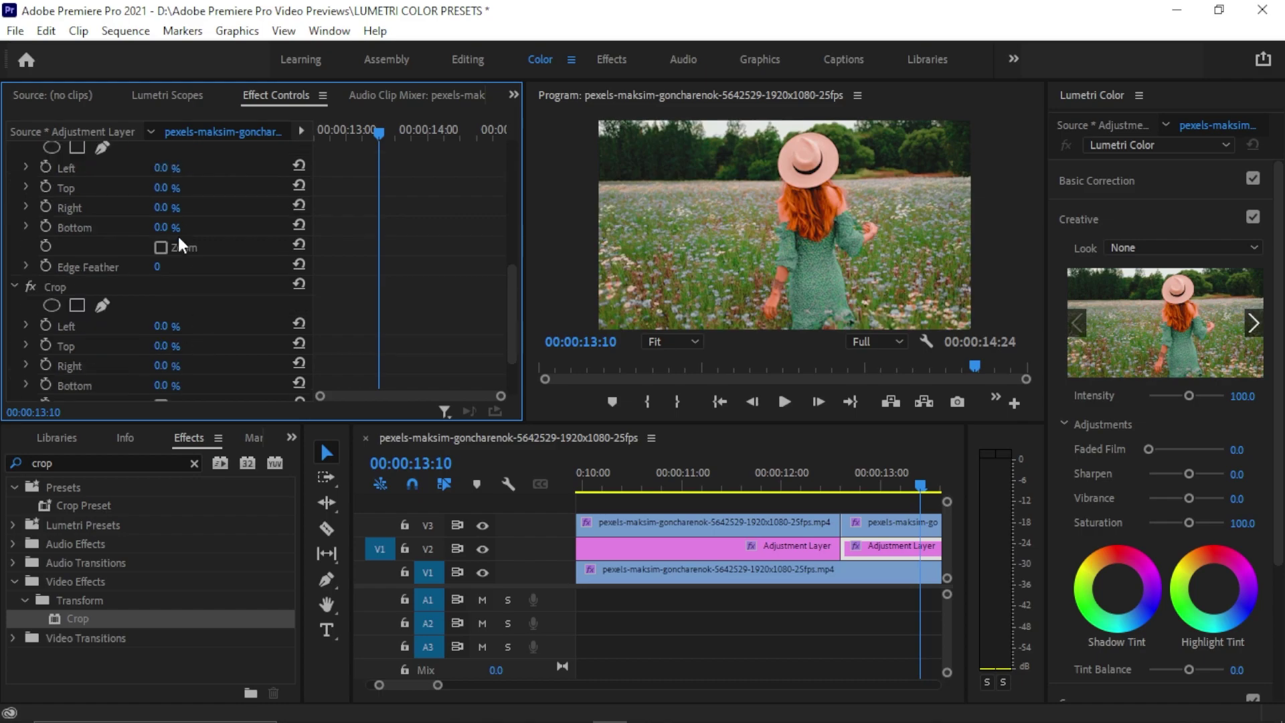
click(176, 159)
key(Delete)
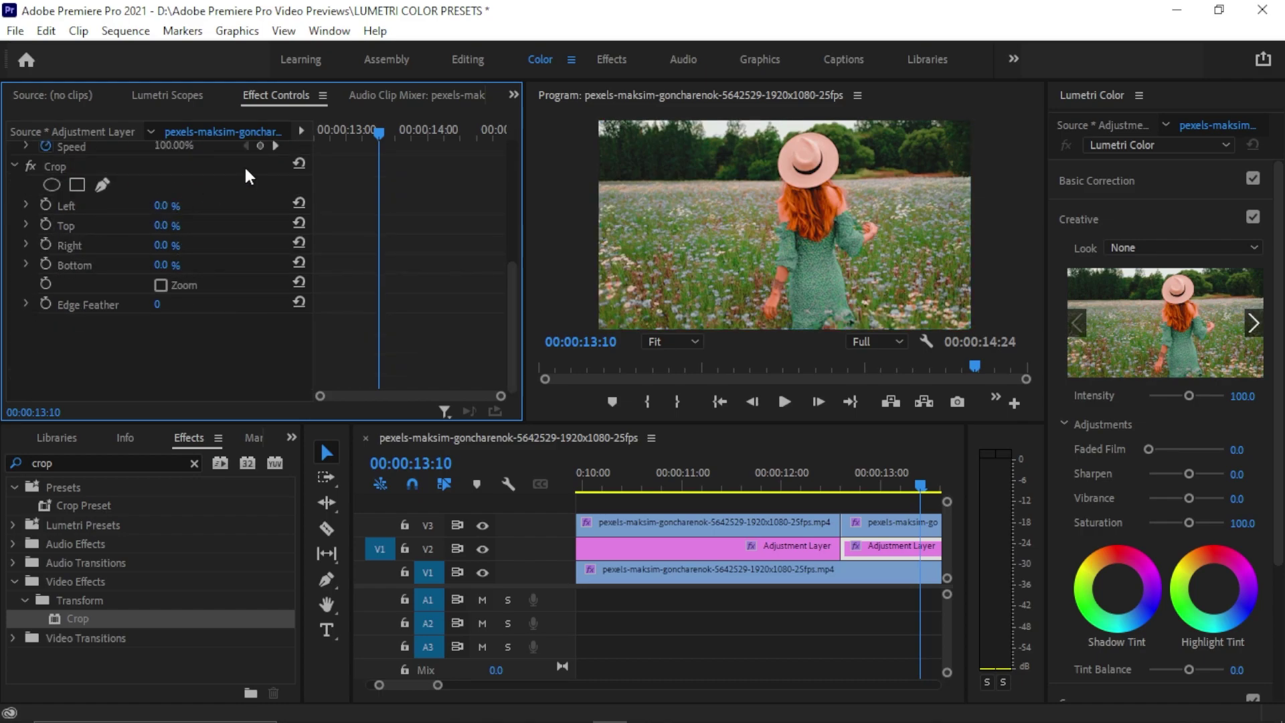
Step: Keyframe the adjustment layer segment's Crop Top and Bottom at 0% and shift both keyframes to about 00:00:13:01
click(46, 225)
click(44, 308)
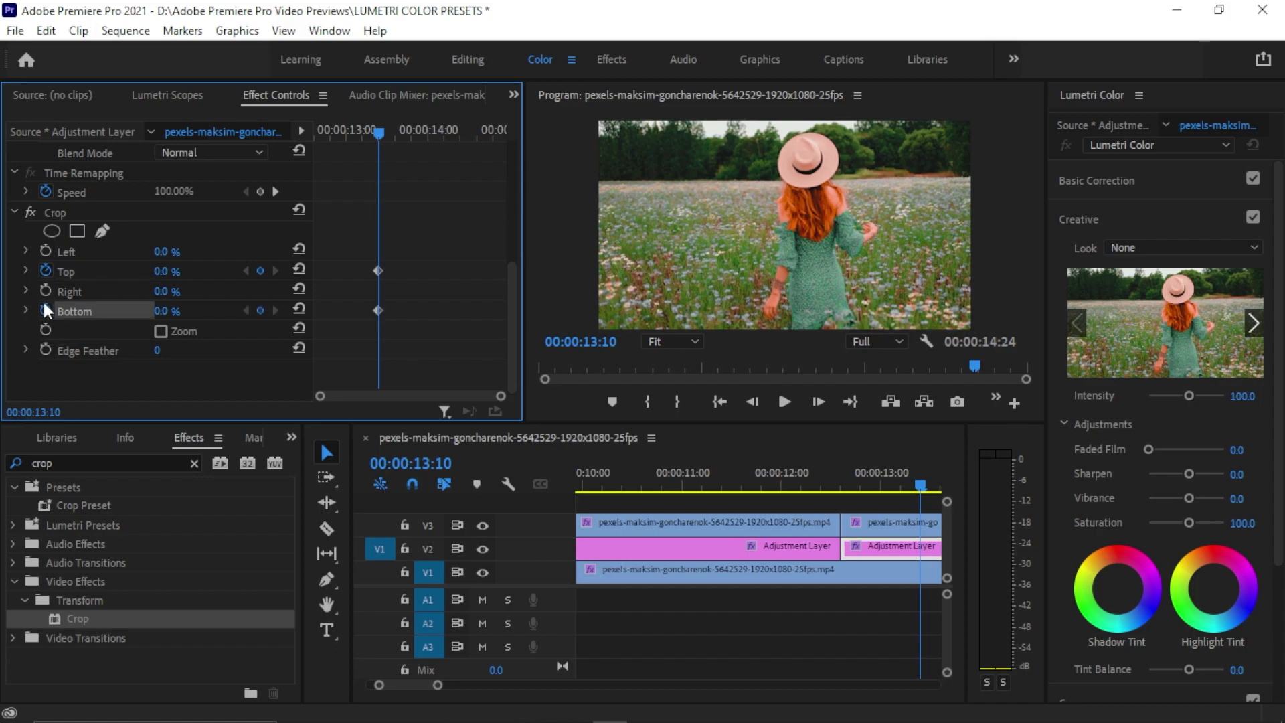
drag(381, 132, 470, 158)
drag(889, 577, 894, 580)
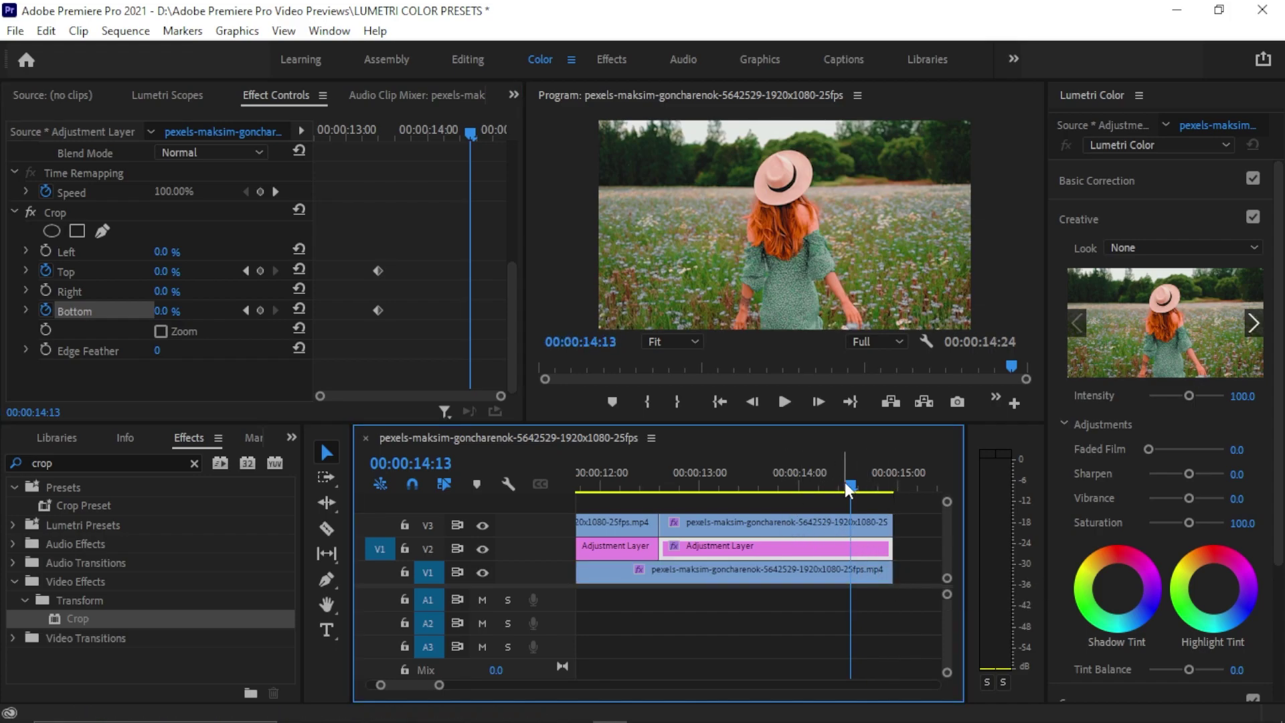
drag(847, 487, 834, 484)
drag(348, 241, 383, 325)
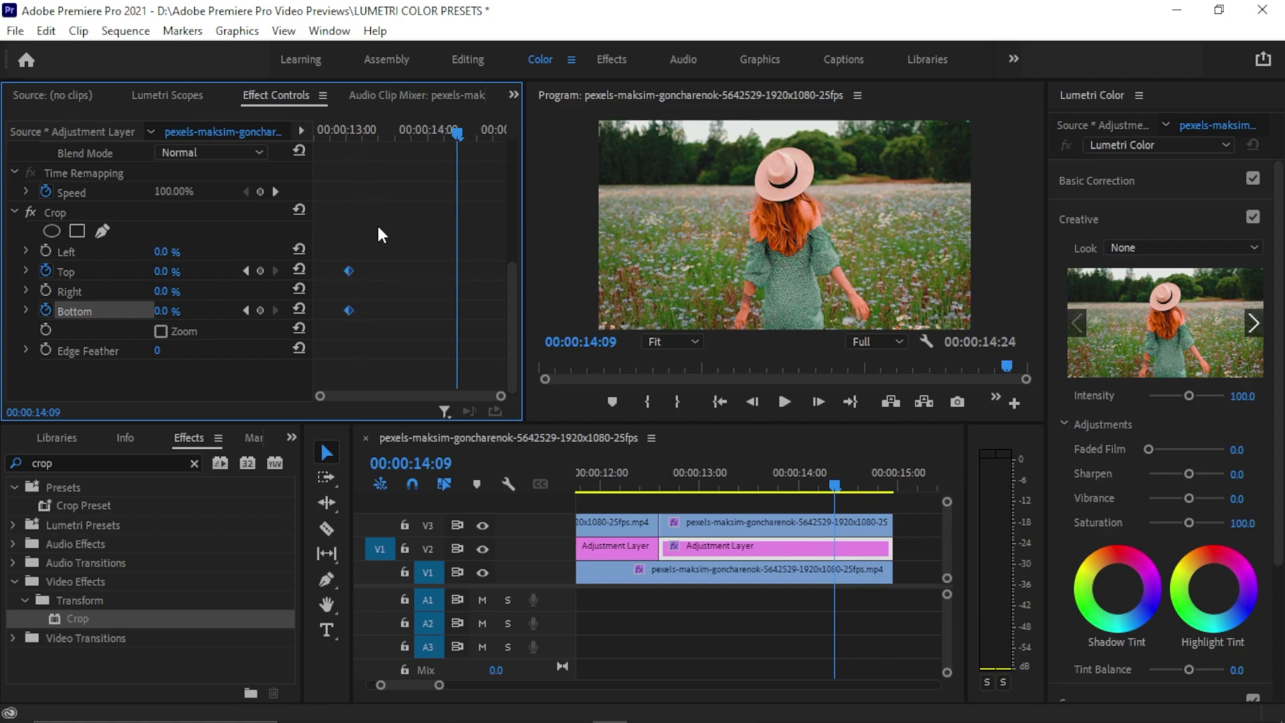
Step: Add Crop Bottom and Top keyframes of 8% at 00:00:14:10 on the adjustment layer segment
drag(451, 131, 465, 138)
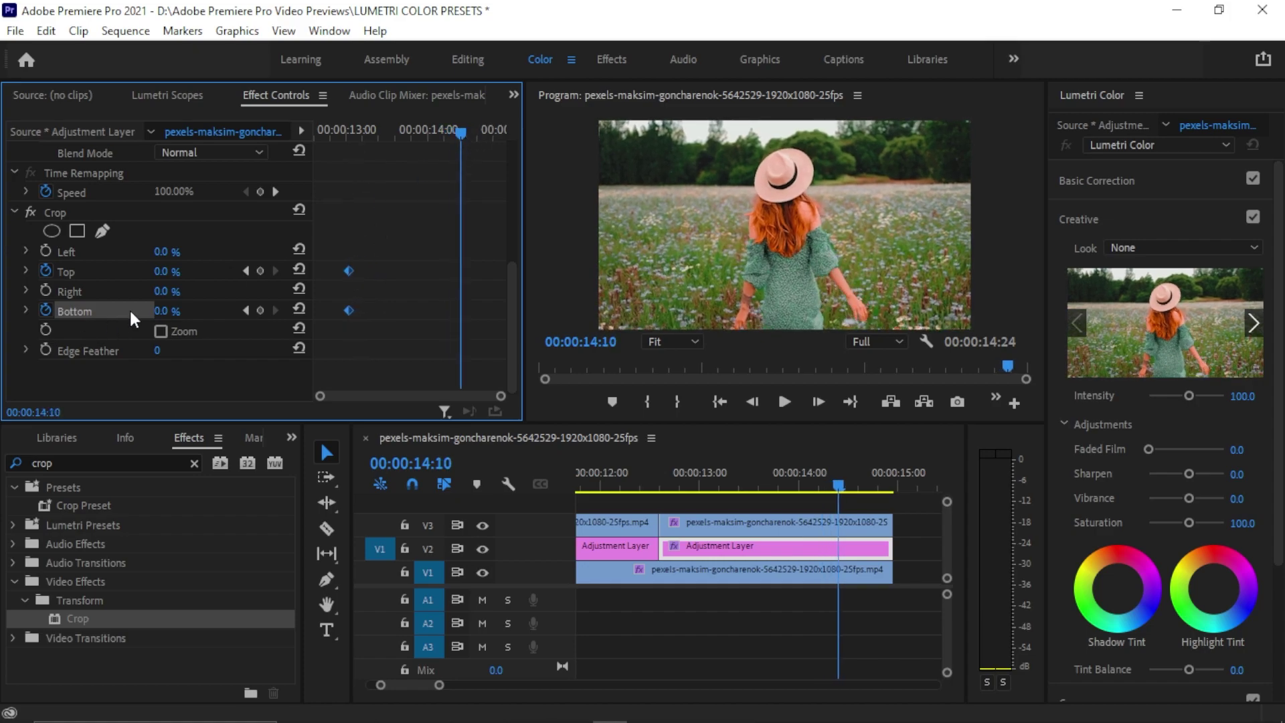
click(162, 311)
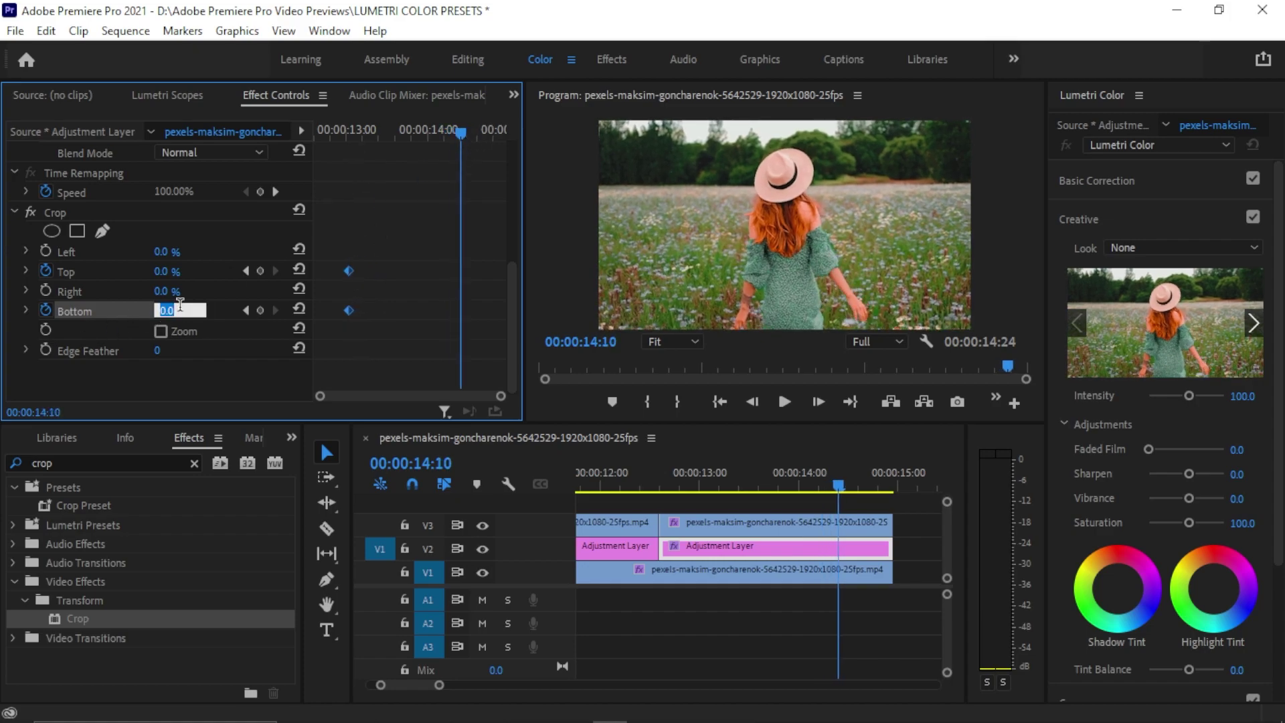
click(171, 270)
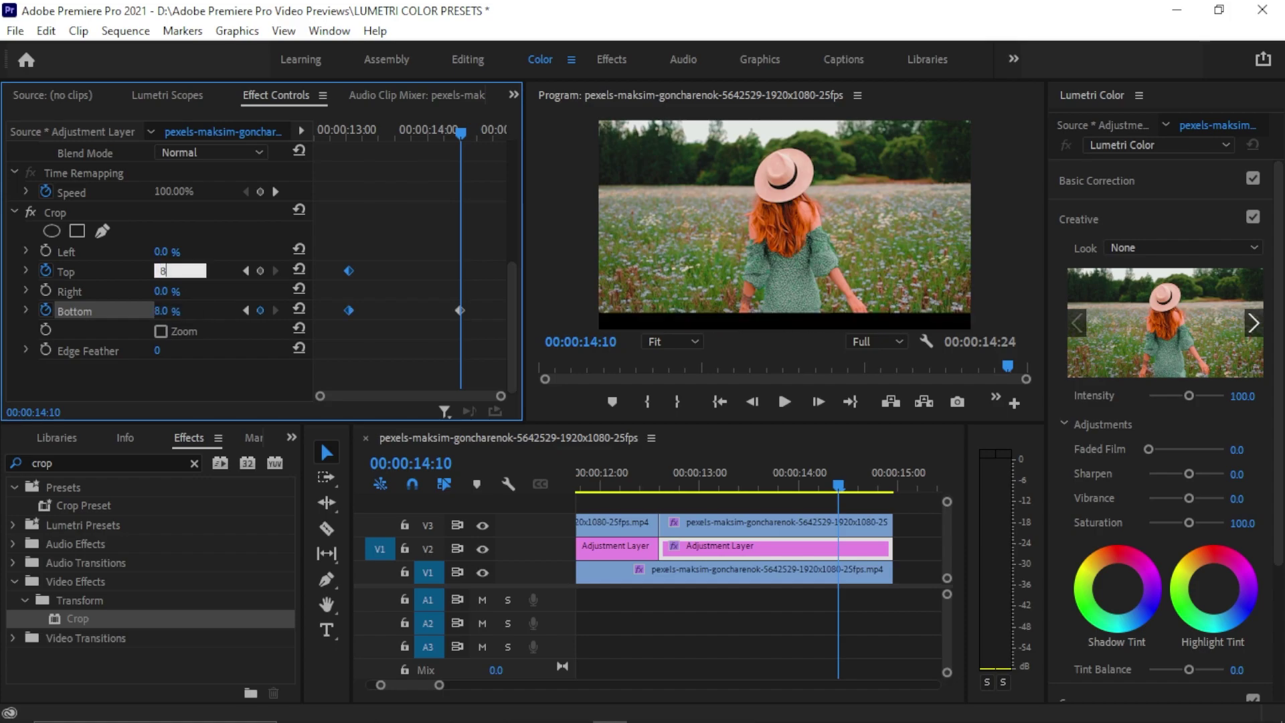
text(8)
key(Return)
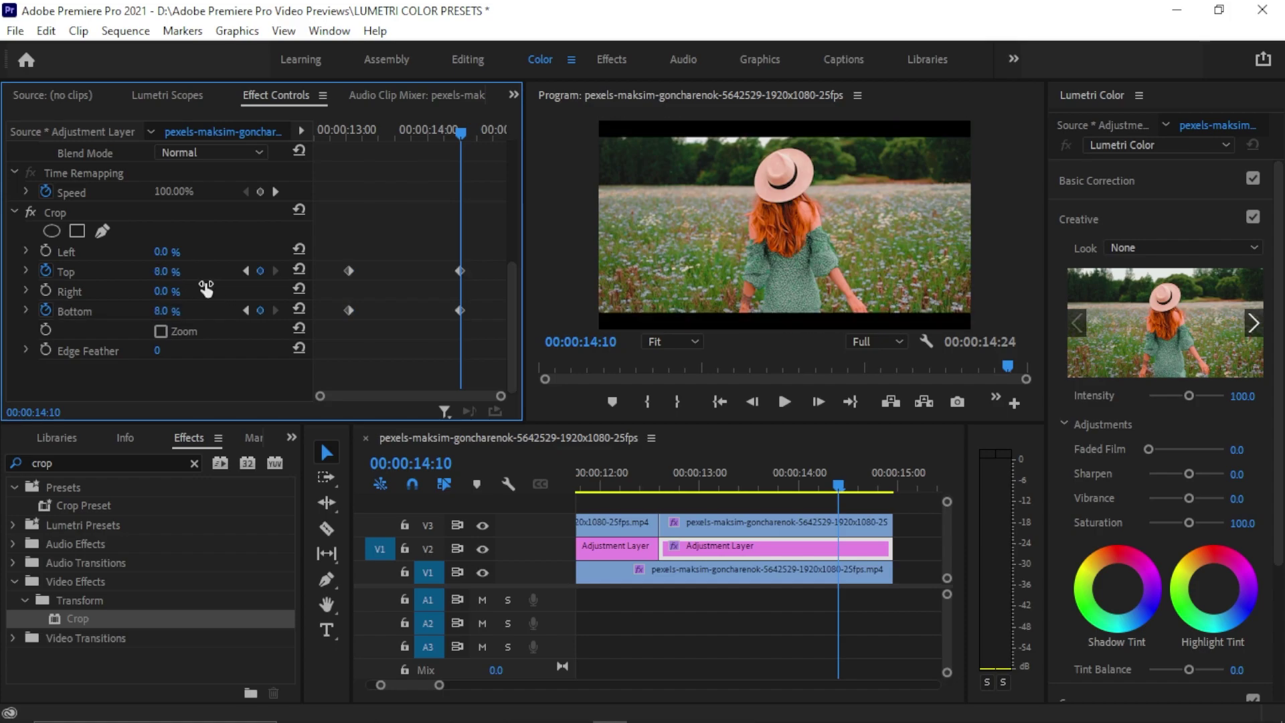
Step: Raise the Crop Bottom and Top keyframes at 00:00:14:10 to 10%
click(169, 311)
text(10)
key(Return)
click(175, 269)
text(10)
key(Return)
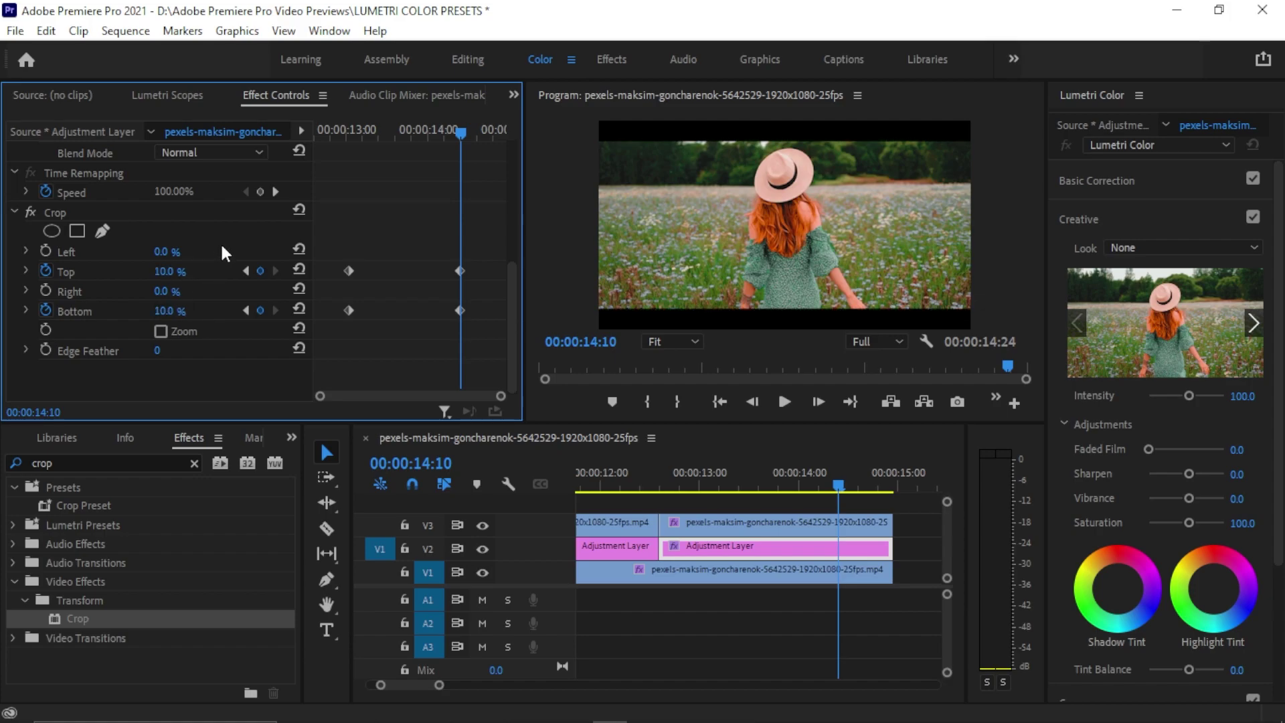
Step: Apply Ease Out to the ending Crop Top and Bottom keyframes and Ease In to the starting pair
drag(840, 484, 743, 484)
drag(424, 223, 458, 315)
right_click(458, 314)
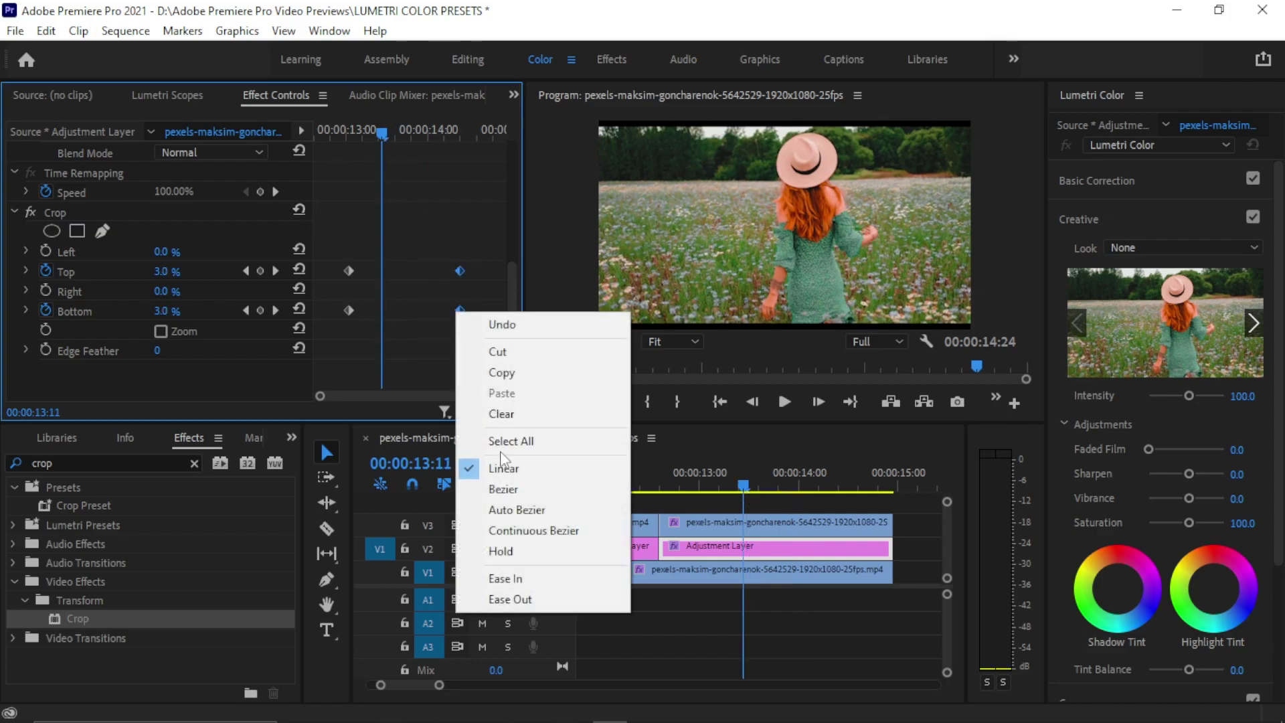
click(539, 598)
drag(315, 230, 391, 321)
right_click(348, 269)
click(463, 533)
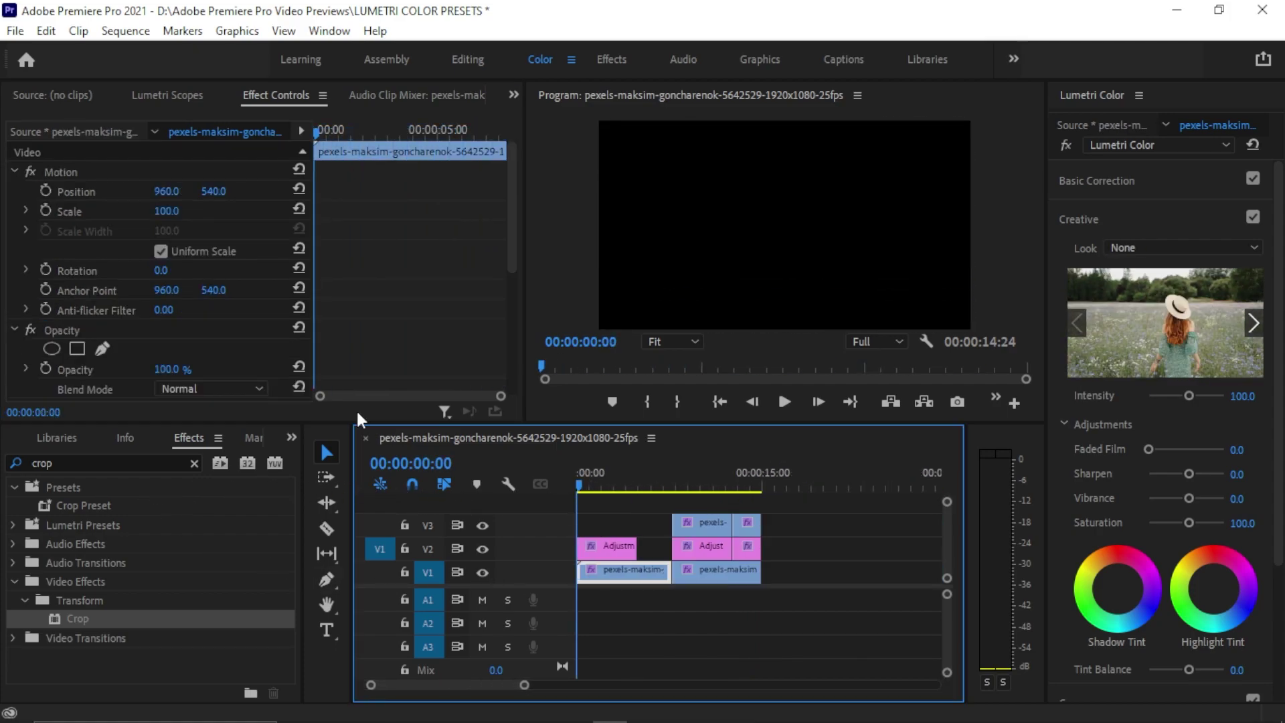
Step: Render the sequence from In to Out and minimise the Premiere Pro window
click(151, 37)
click(305, 85)
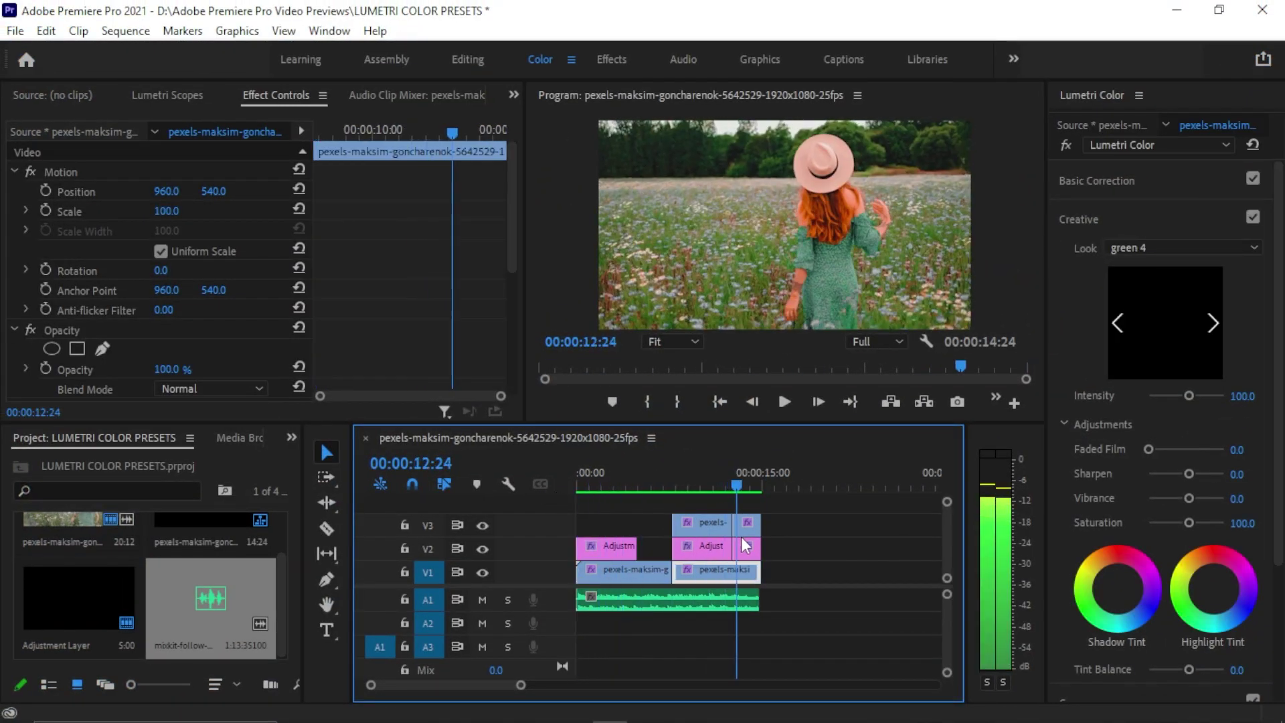
click(1176, 9)
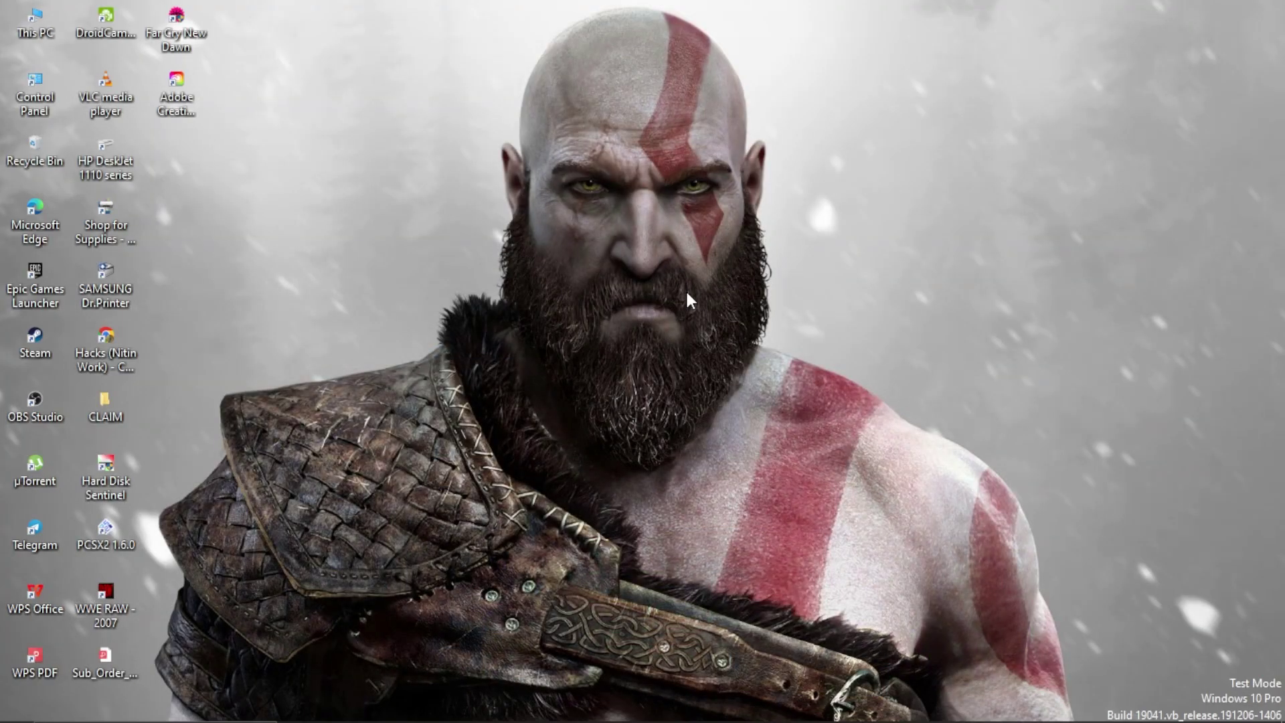